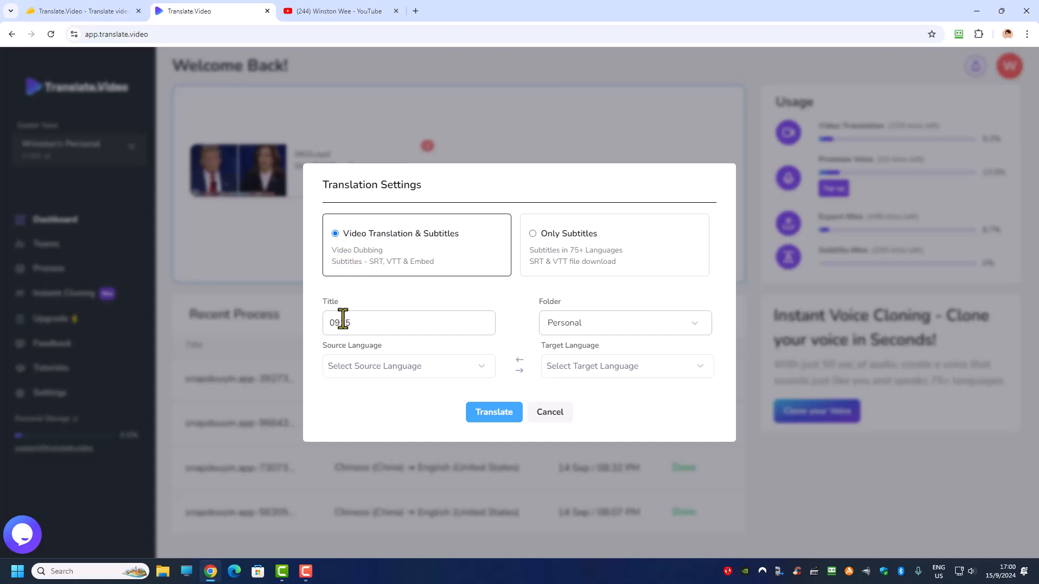
Set the video's source language to English in the translation settings.
left_click(353, 366)
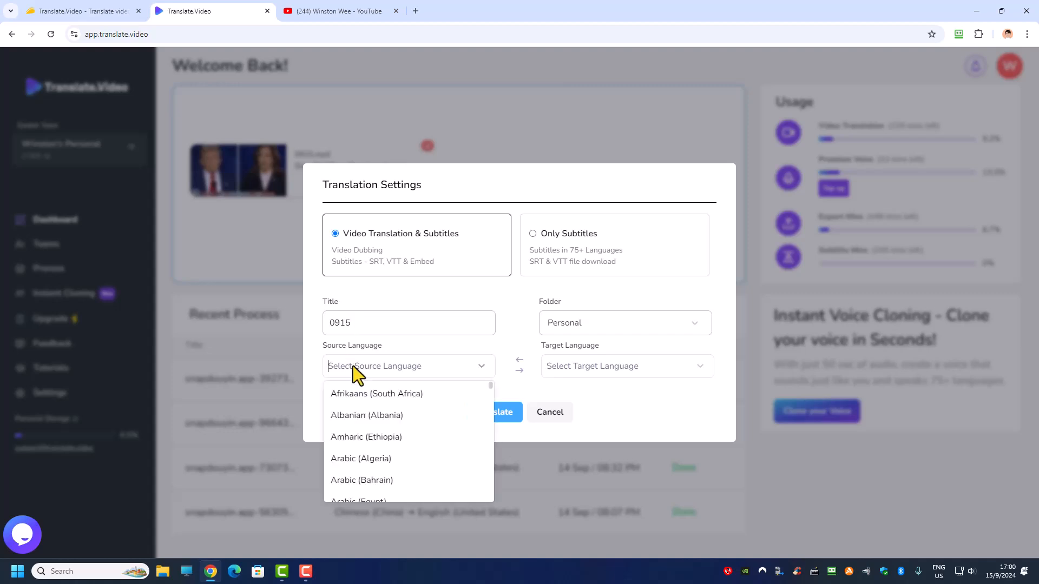
type("en")
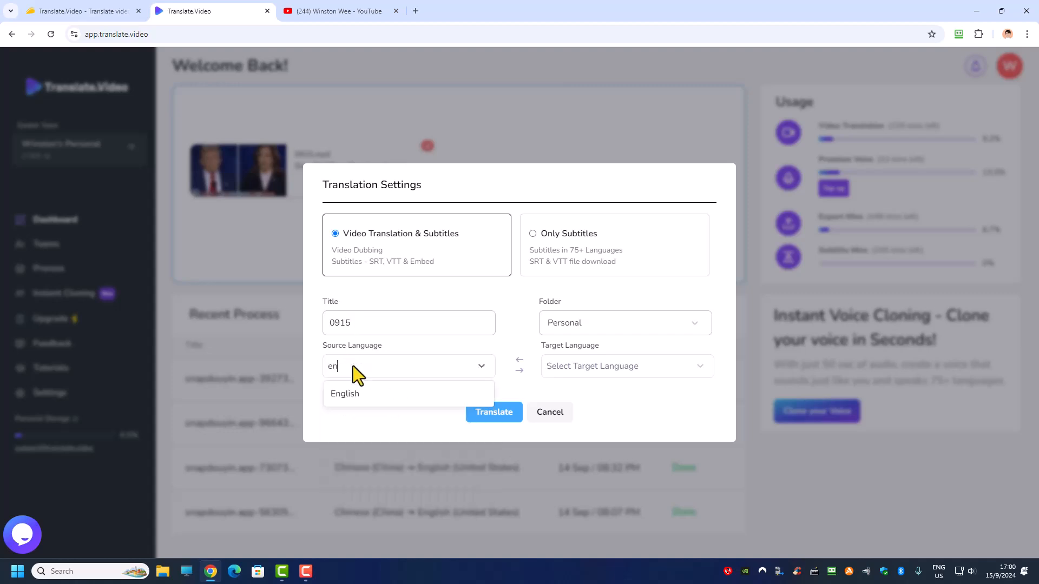
left_click(356, 399)
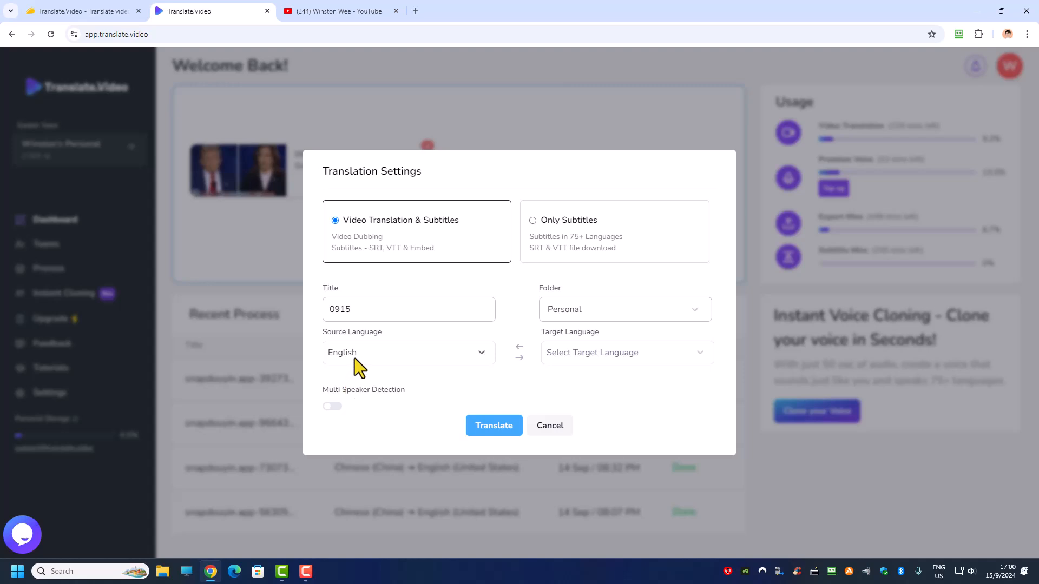
Enable multi speaker detection for the video and confirm 2 as the number of speakers.
left_click(334, 407)
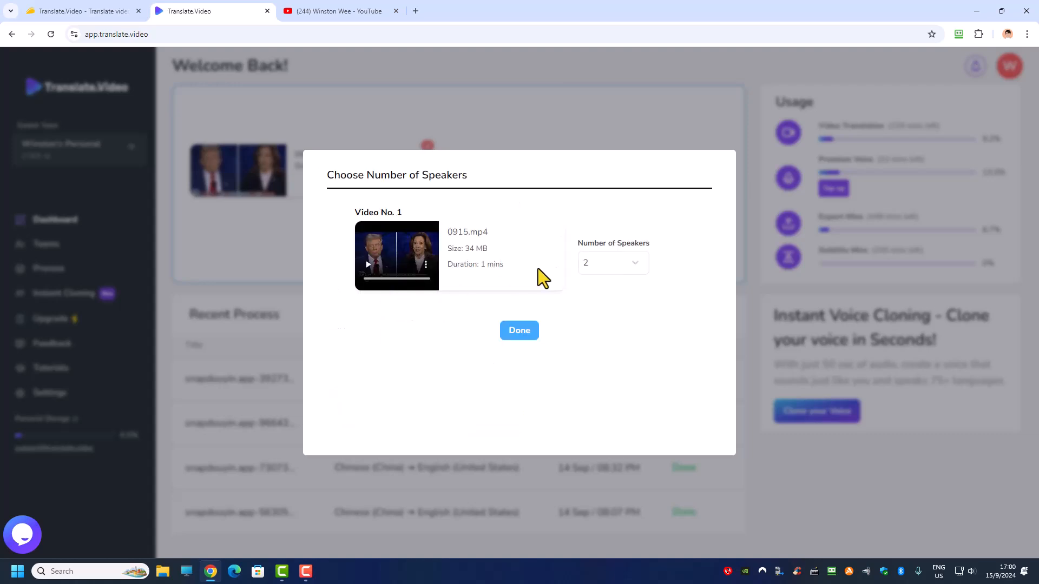
left_click(606, 263)
scroll(609, 303, "down", 2)
scroll(610, 319, "up", 2)
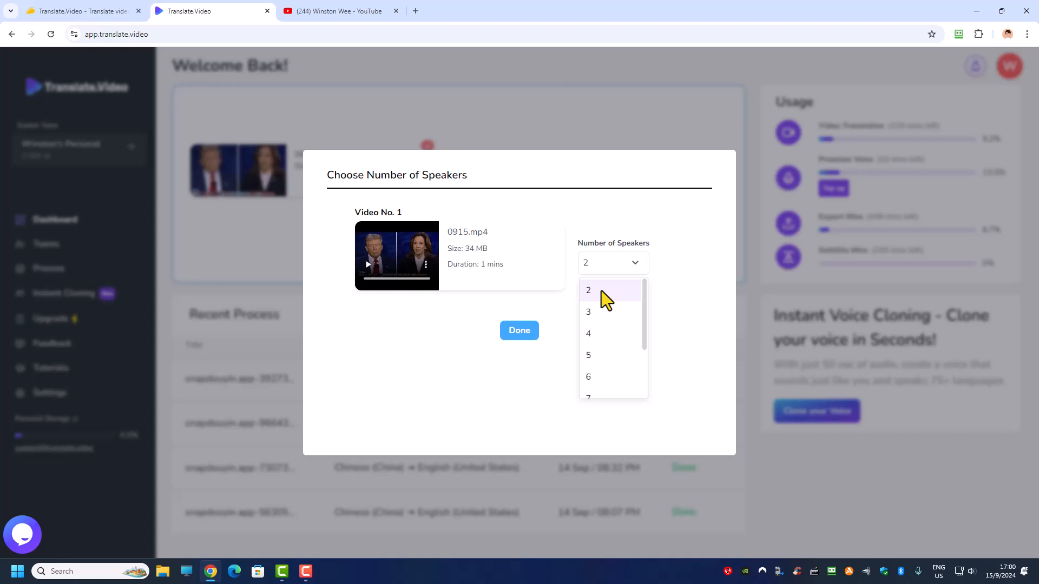
left_click(602, 291)
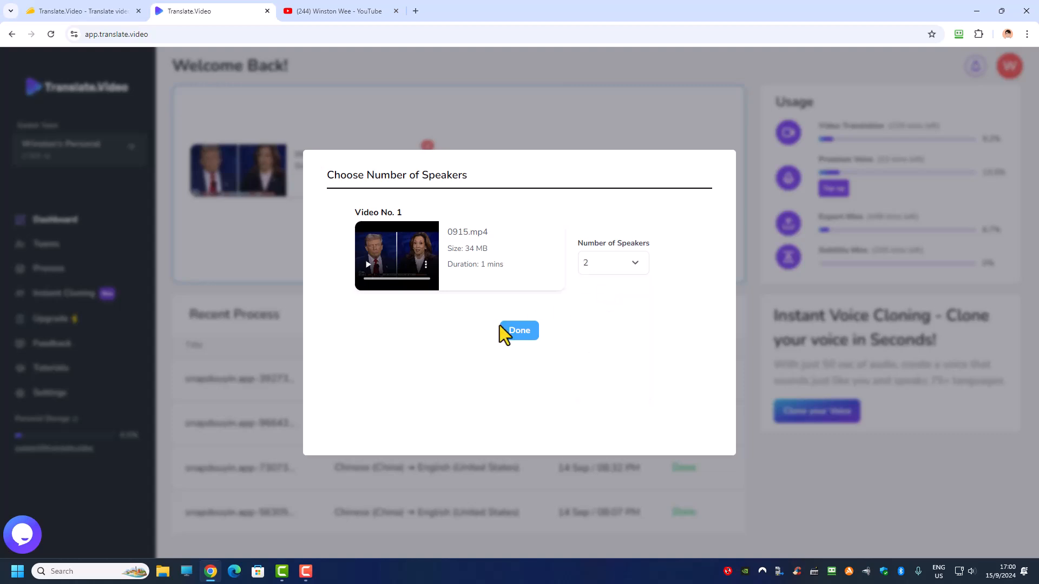
left_click(509, 336)
Set the target language to Chinese (Mandarin, Simplified, China) and start the translation.
left_click(563, 354)
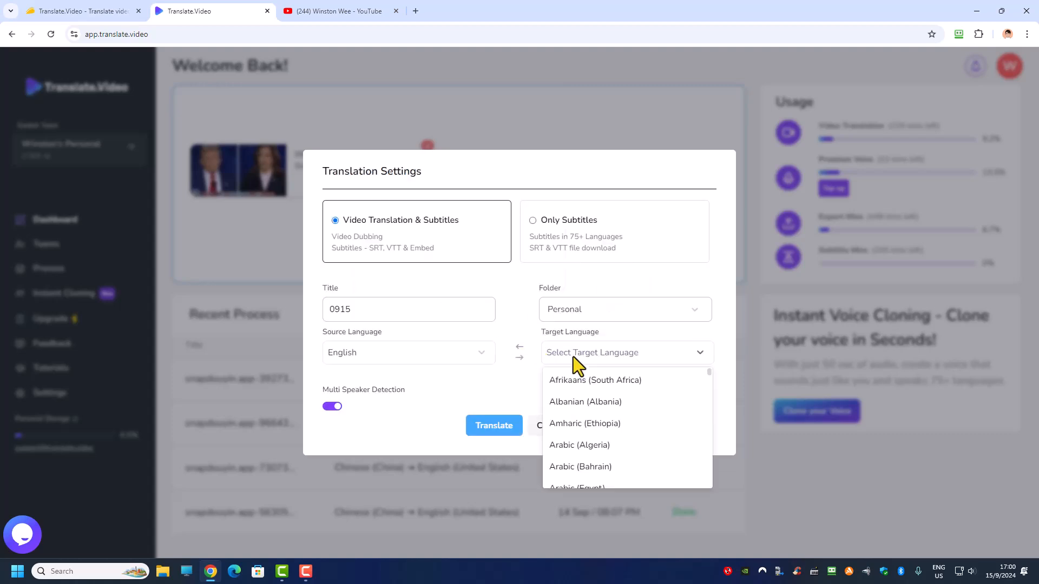
type("chin")
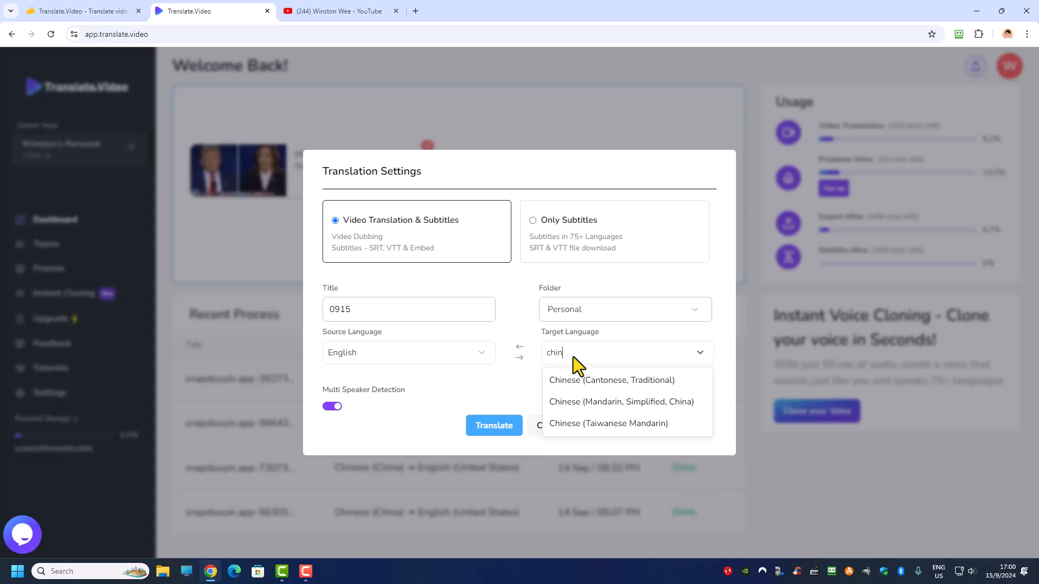
left_click(606, 404)
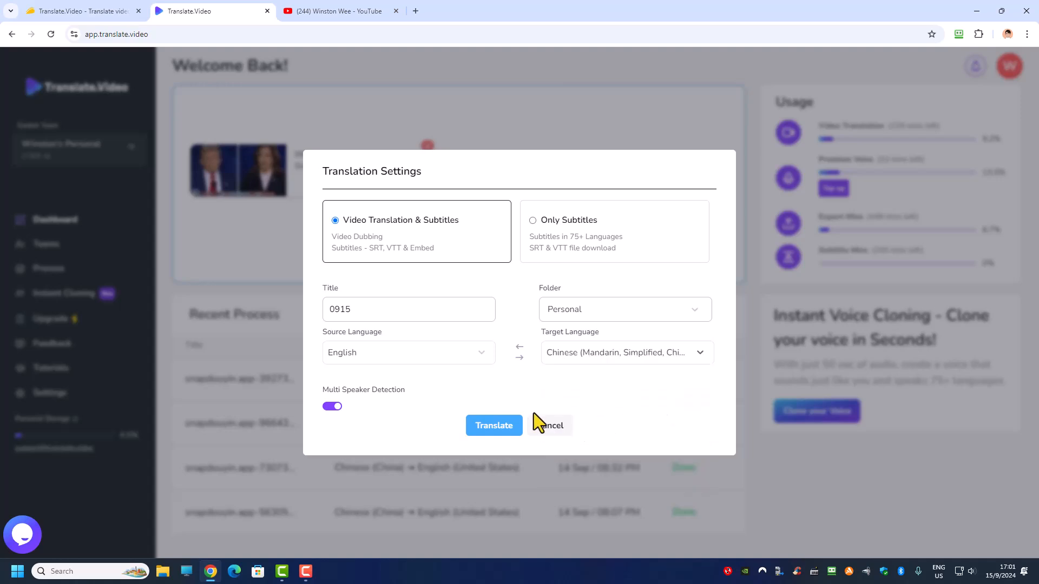
left_click(480, 429)
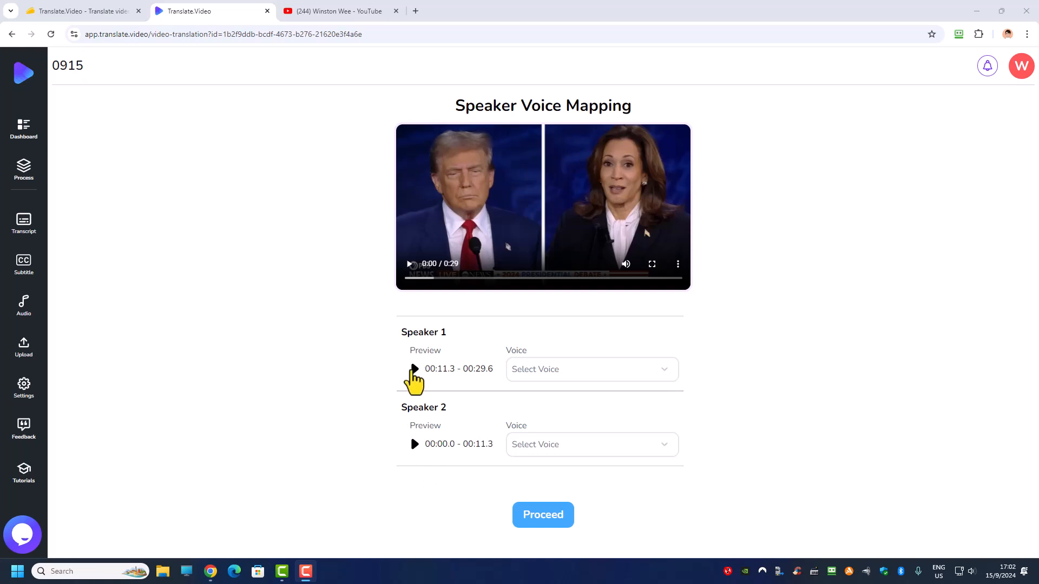
Preview the original clips of Speaker 1 and Speaker 2 to identify who is talking in each.
left_click(415, 370)
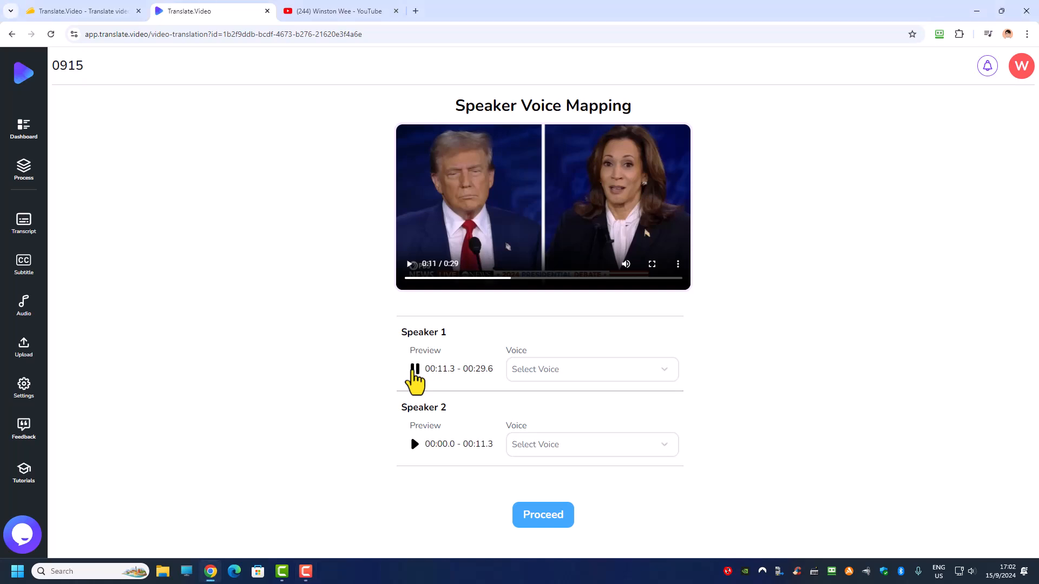
left_click(548, 377)
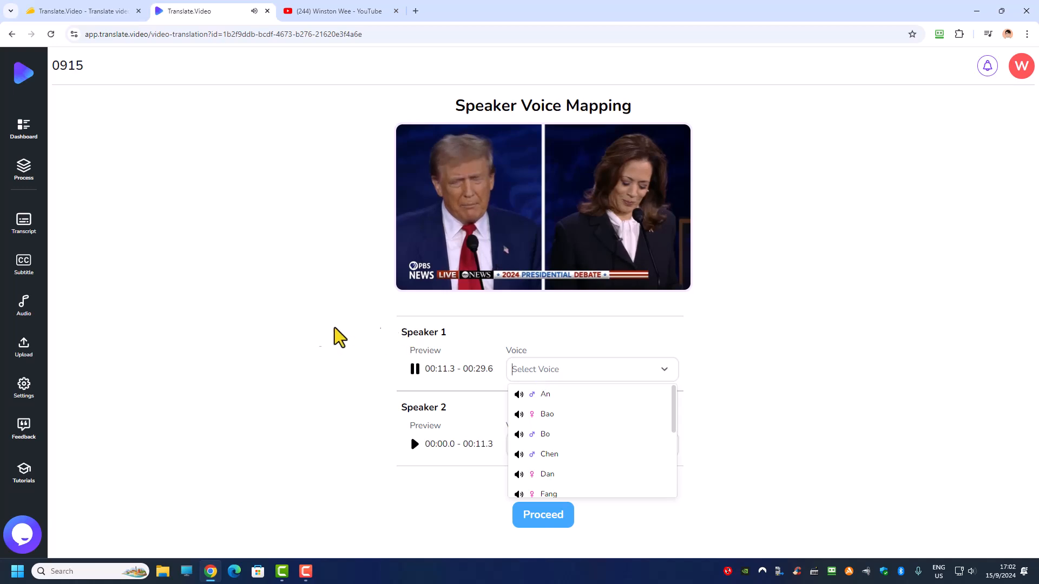
left_click(355, 336)
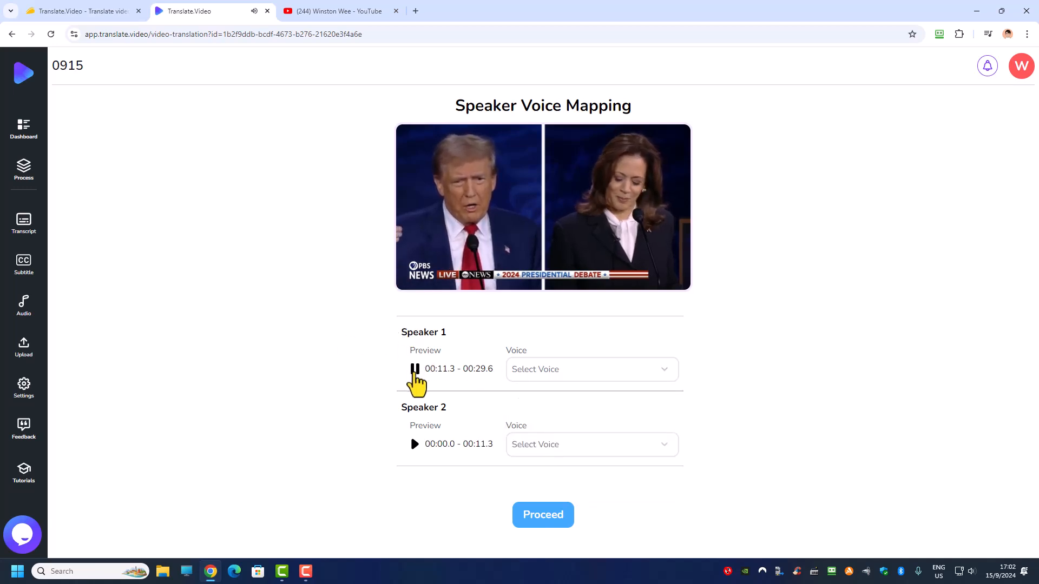
left_click(415, 369)
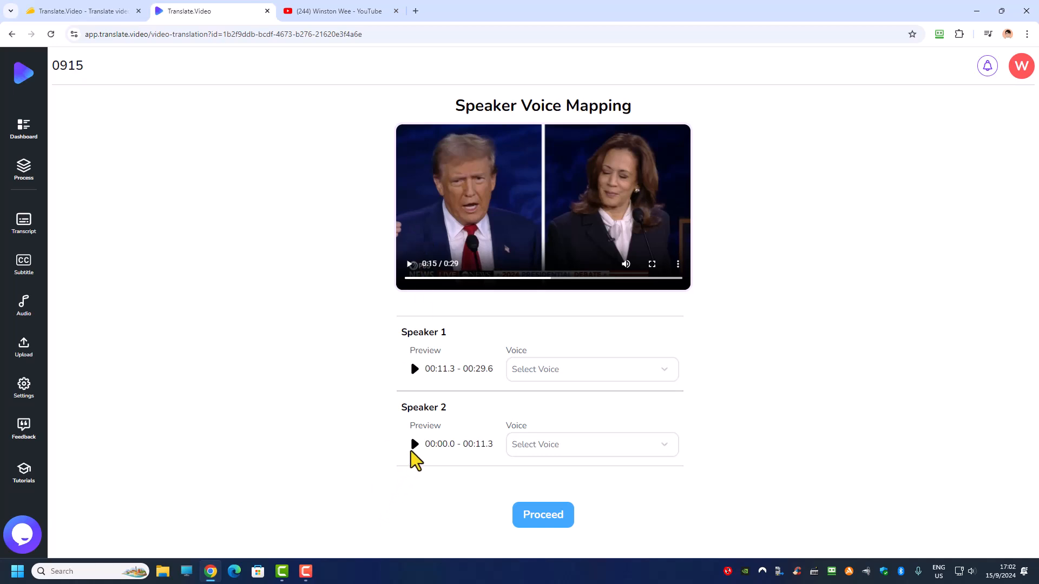
left_click(414, 445)
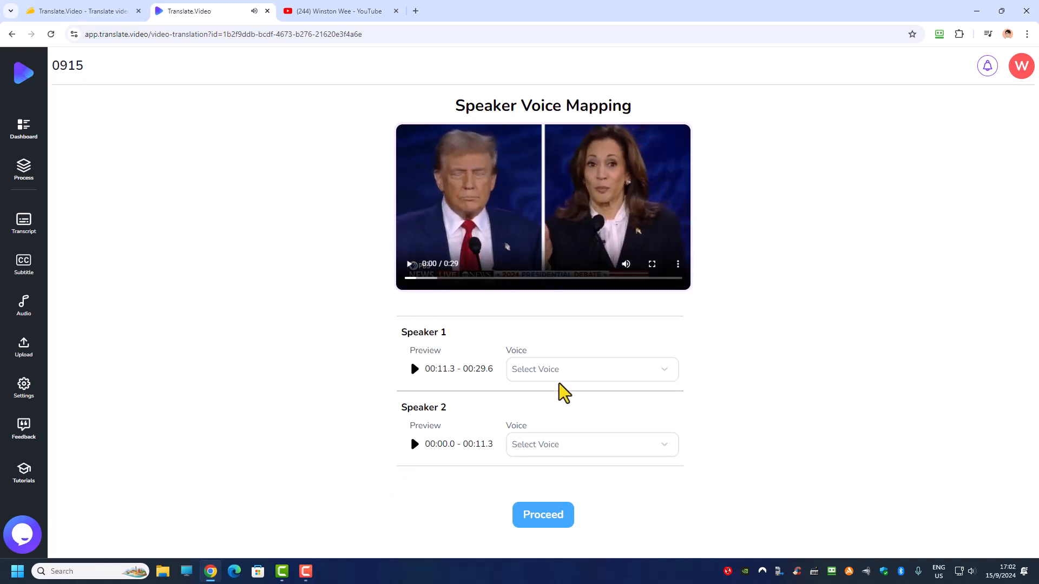
Audition the male voices Bo, Chen and An for Speaker 1 and assign An.
left_click(563, 373)
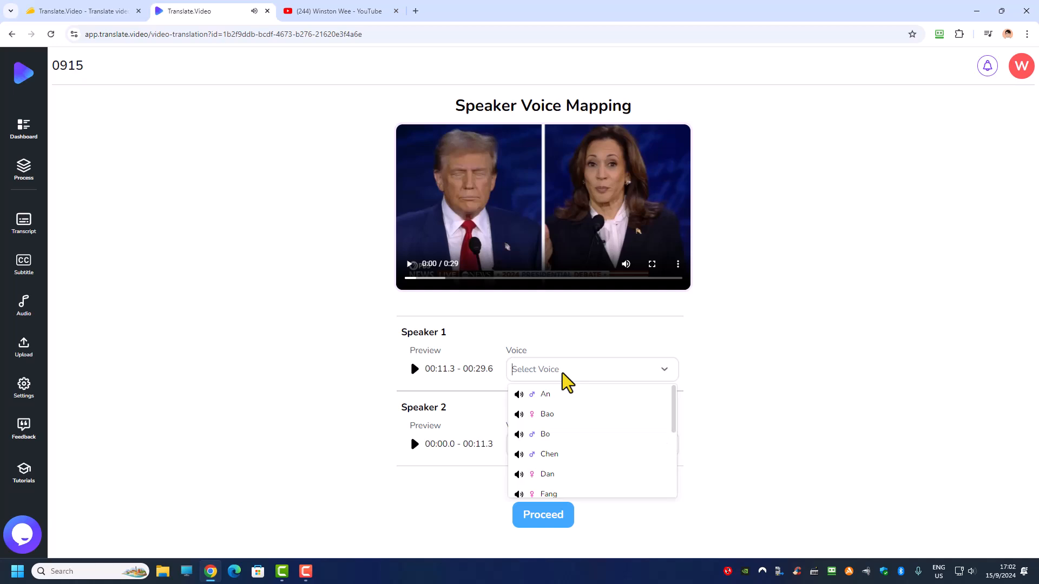
scroll(554, 454, "down", 2)
scroll(552, 446, "up", 2)
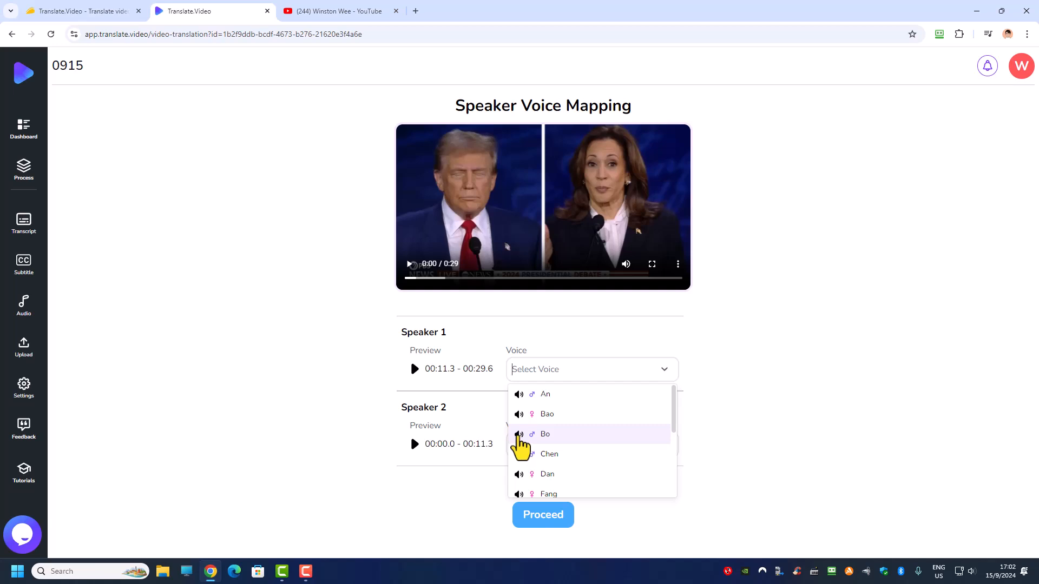
left_click(519, 435)
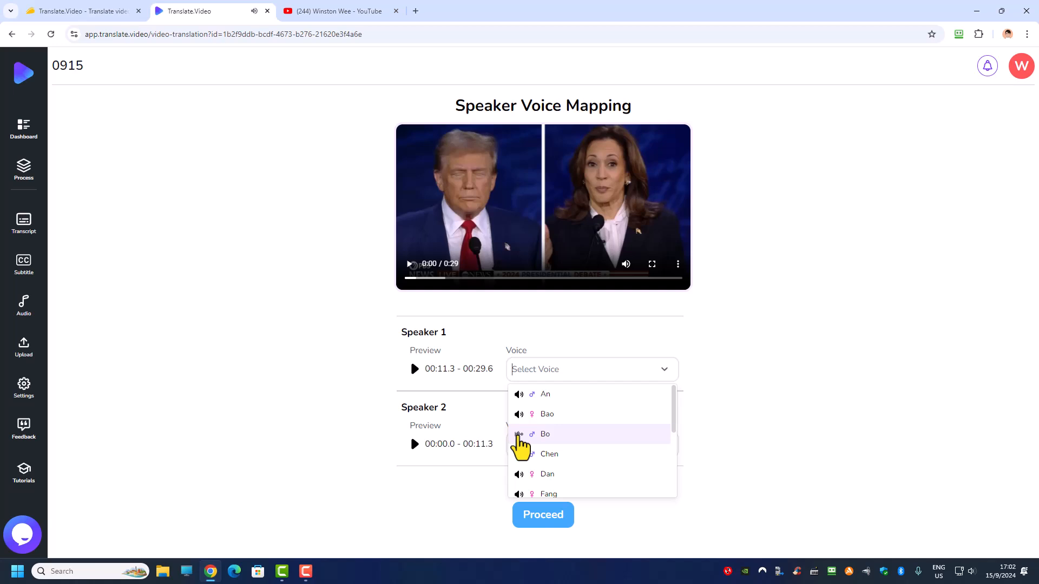
left_click(518, 455)
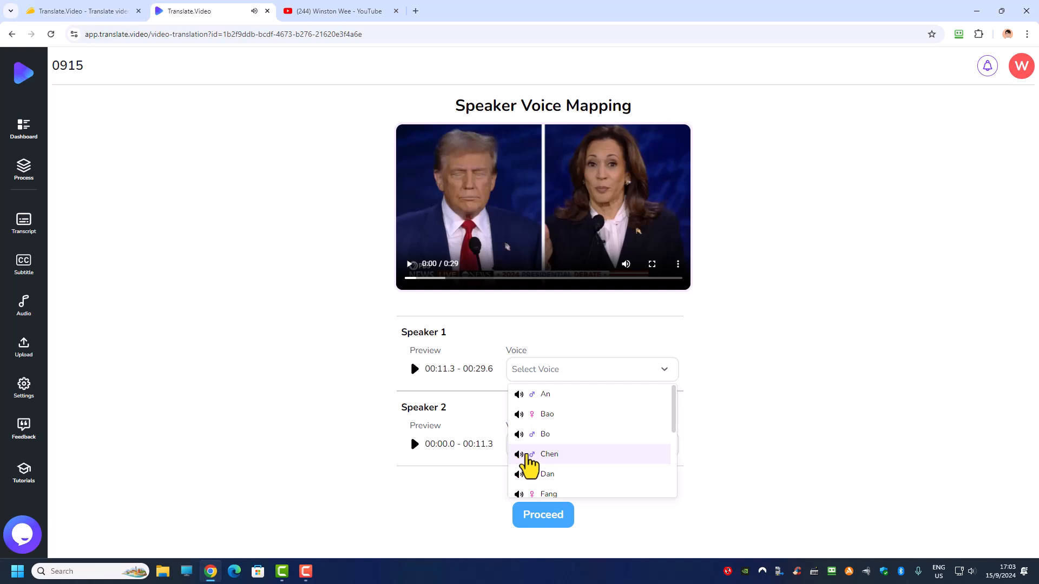
scroll(538, 454, "down", 1)
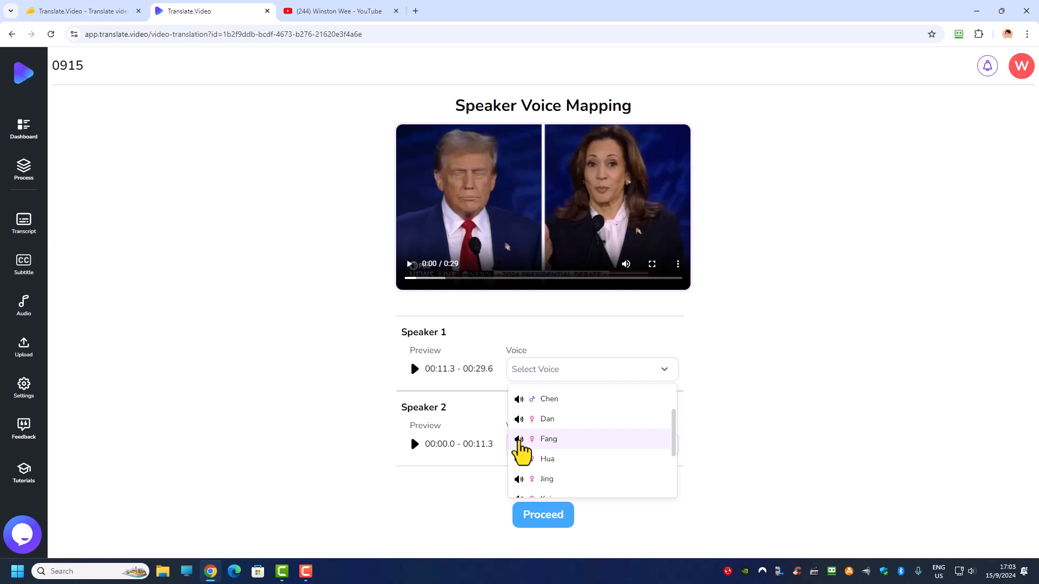
scroll(522, 444, "down", 1)
scroll(523, 453, "up", 3)
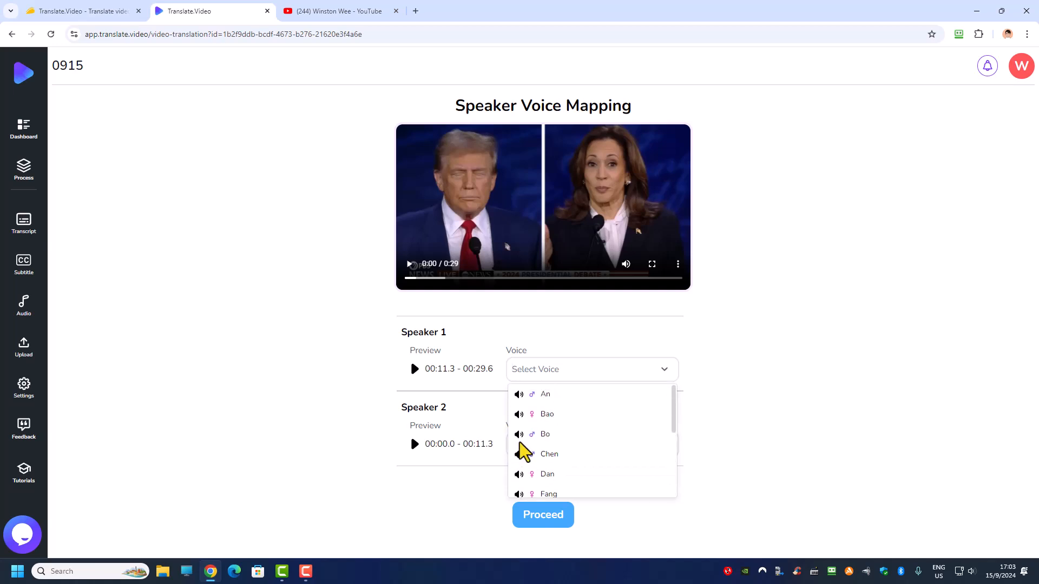
scroll(545, 457, "down", 3)
scroll(548, 450, "up", 4)
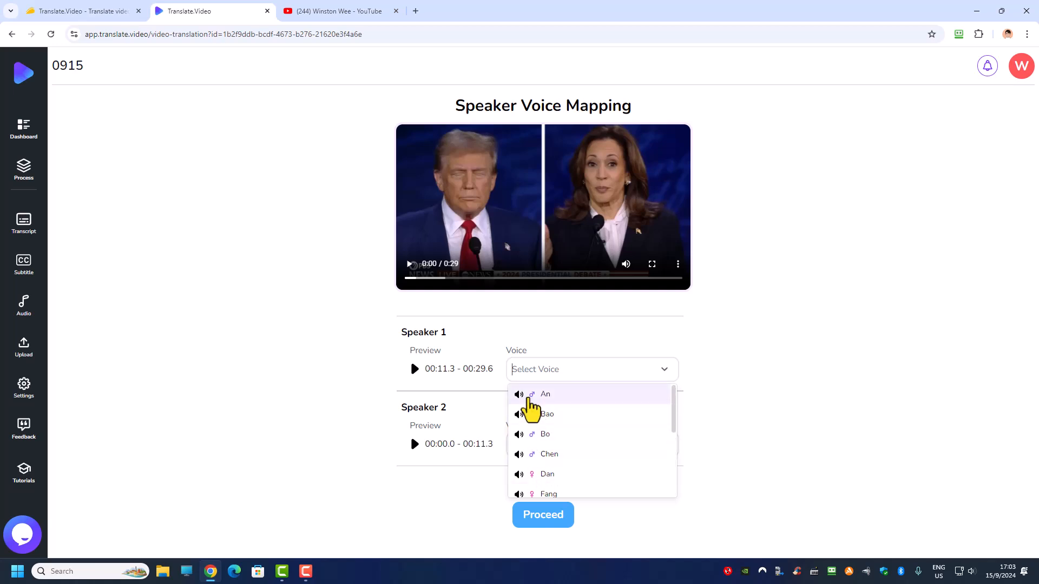
left_click(519, 395)
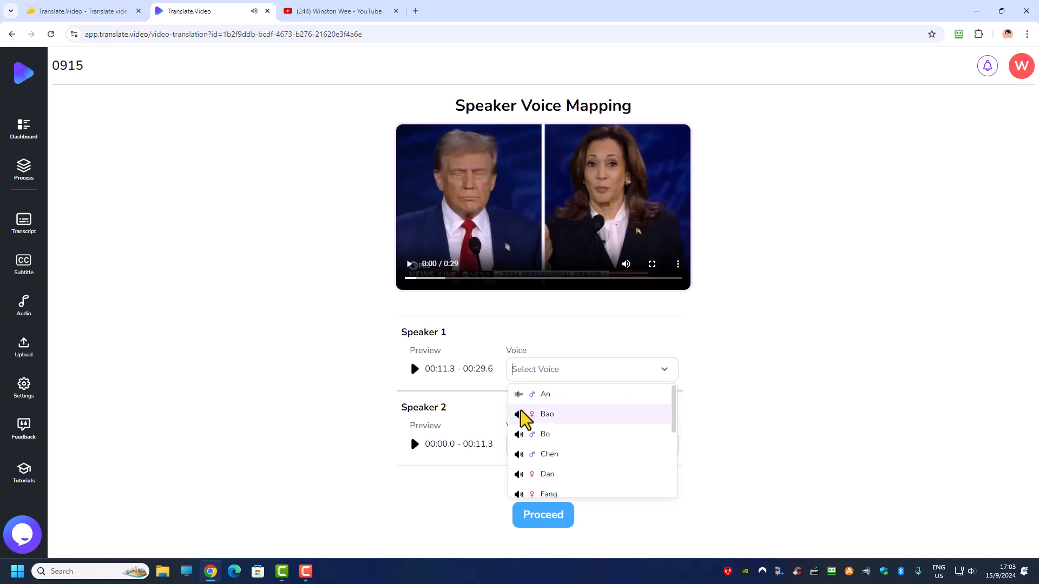
left_click(544, 394)
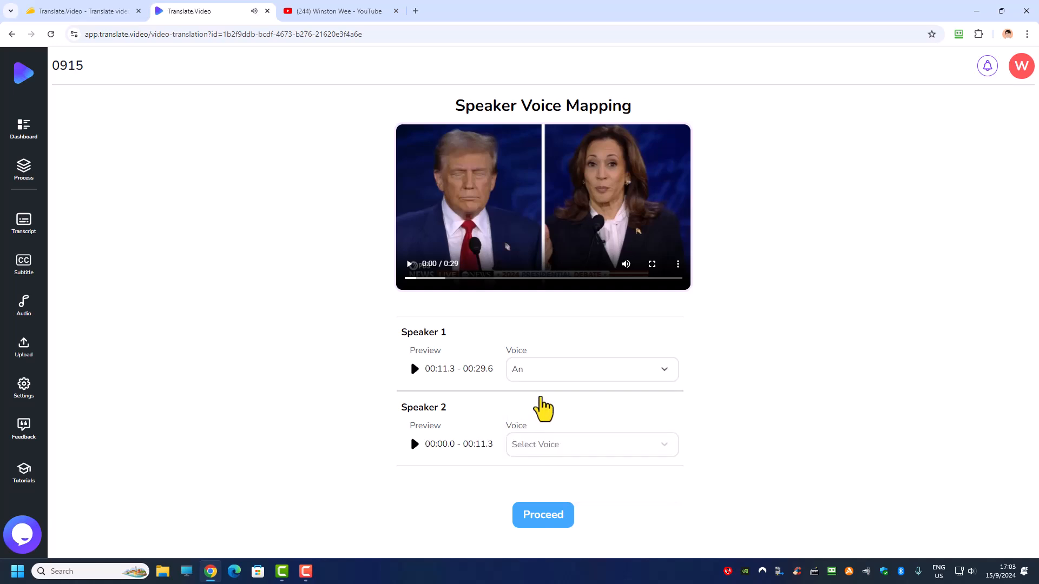
Audition and assign the female voice Bao to Speaker 2, and proceed to the transcript editor, skipping its introductory tour.
left_click(532, 449)
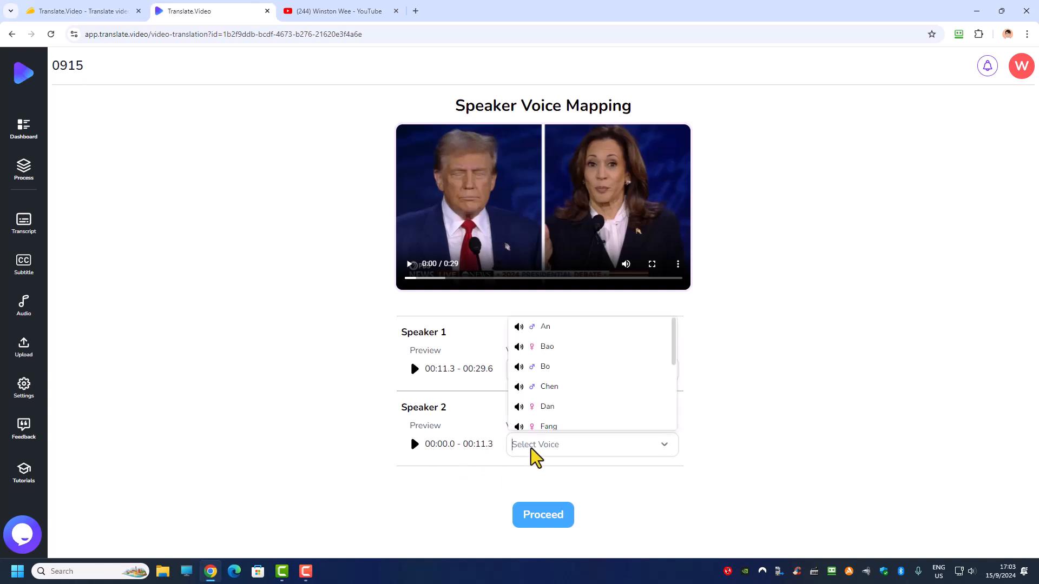
left_click(518, 348)
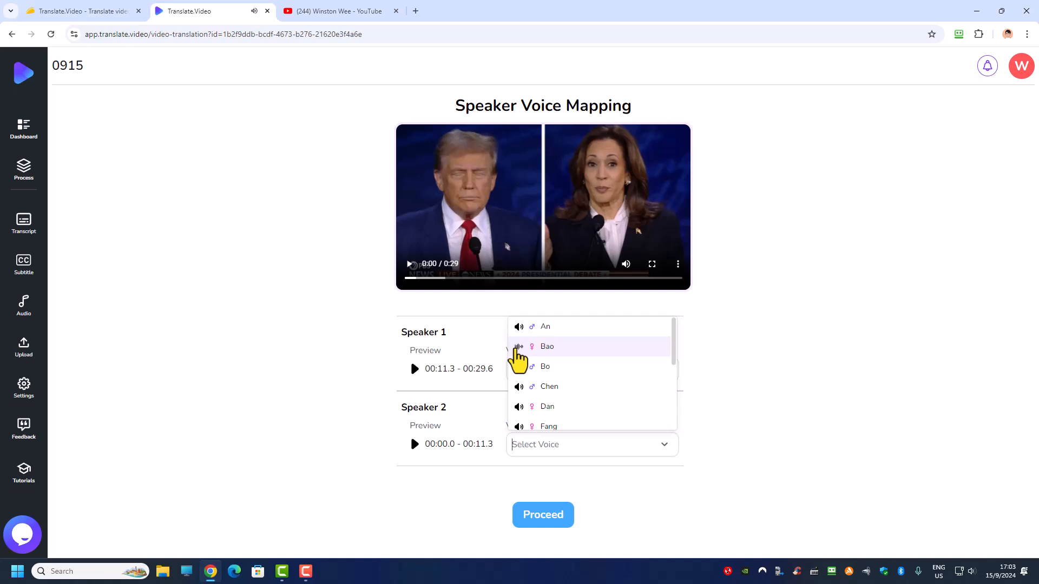
left_click(548, 351)
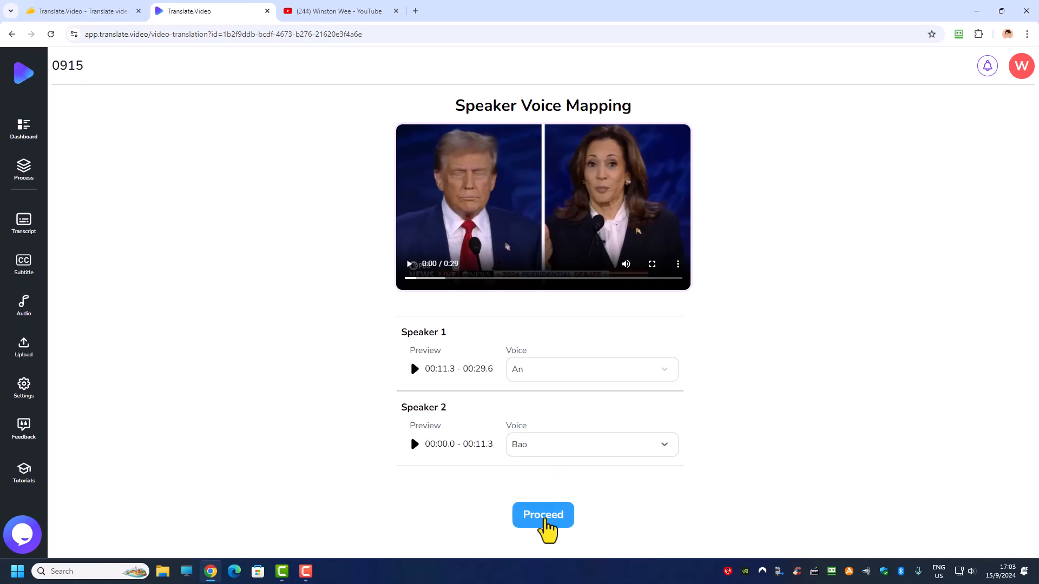
left_click(545, 518)
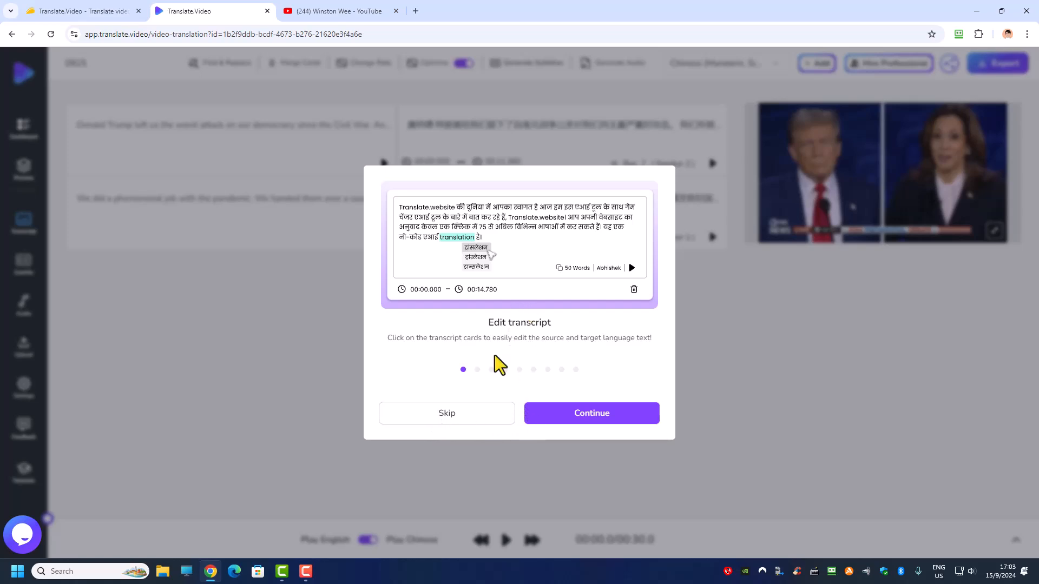
left_click(447, 414)
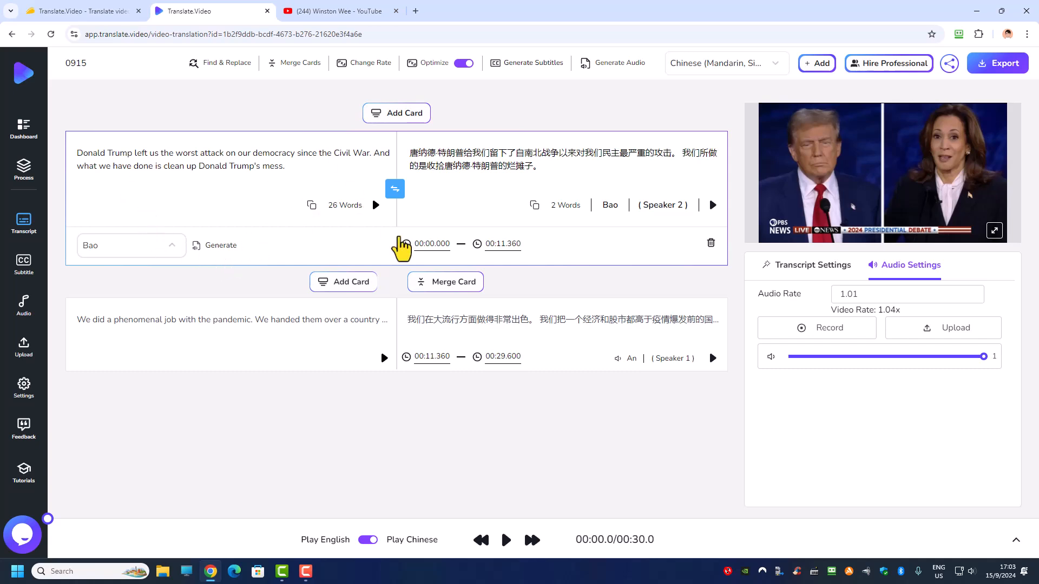
Play part of the first transcript card's English source audio and return playback to the start.
left_click(375, 205)
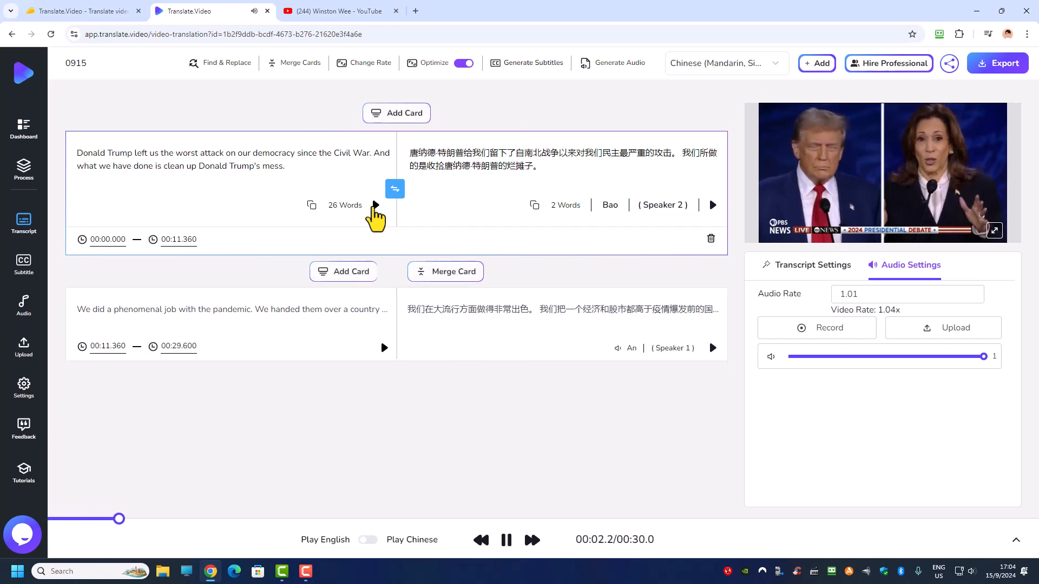
left_click(375, 206)
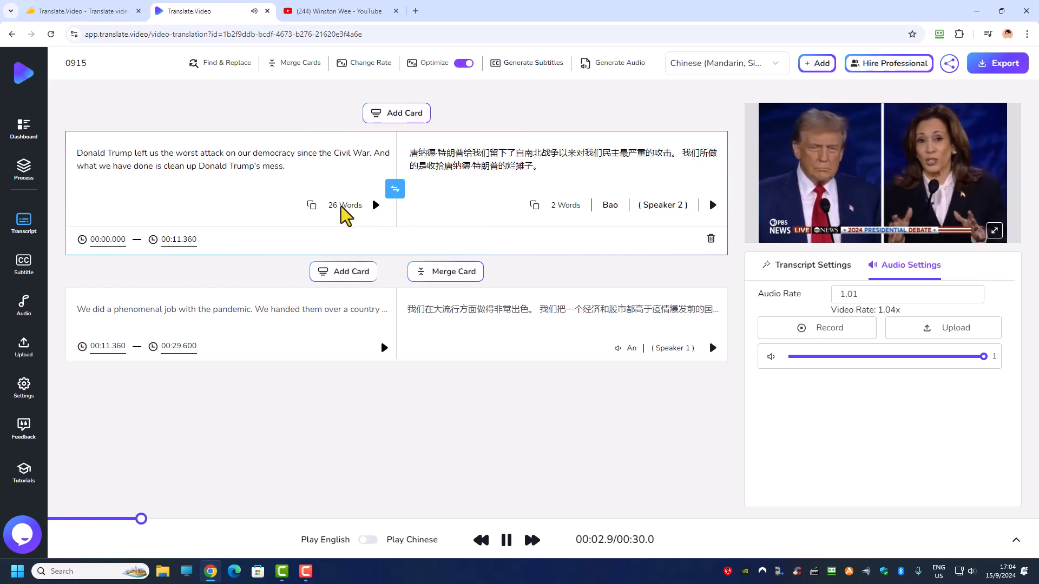
left_click(506, 540)
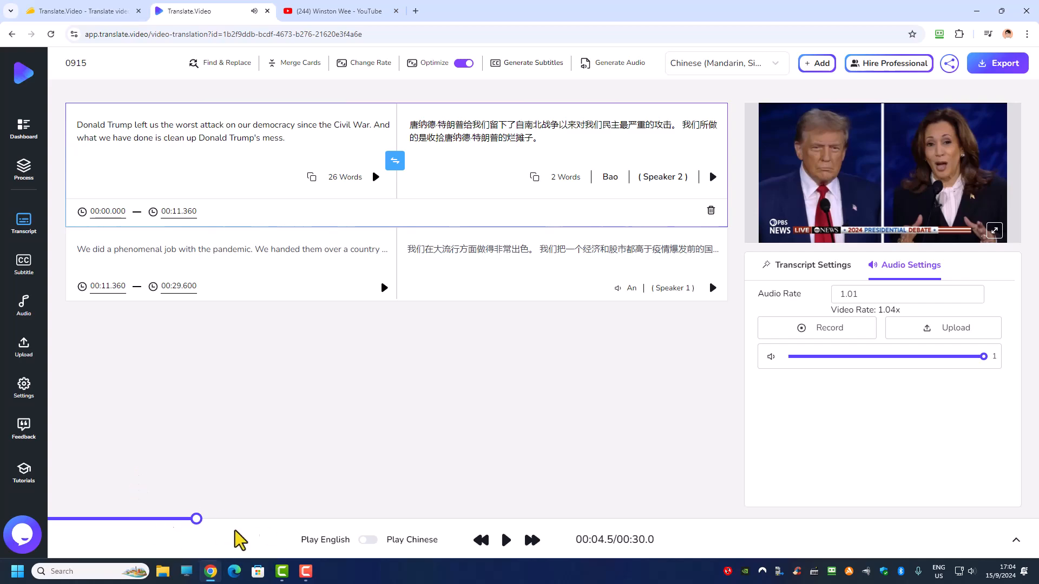
left_click_drag(184, 534, 2, 519)
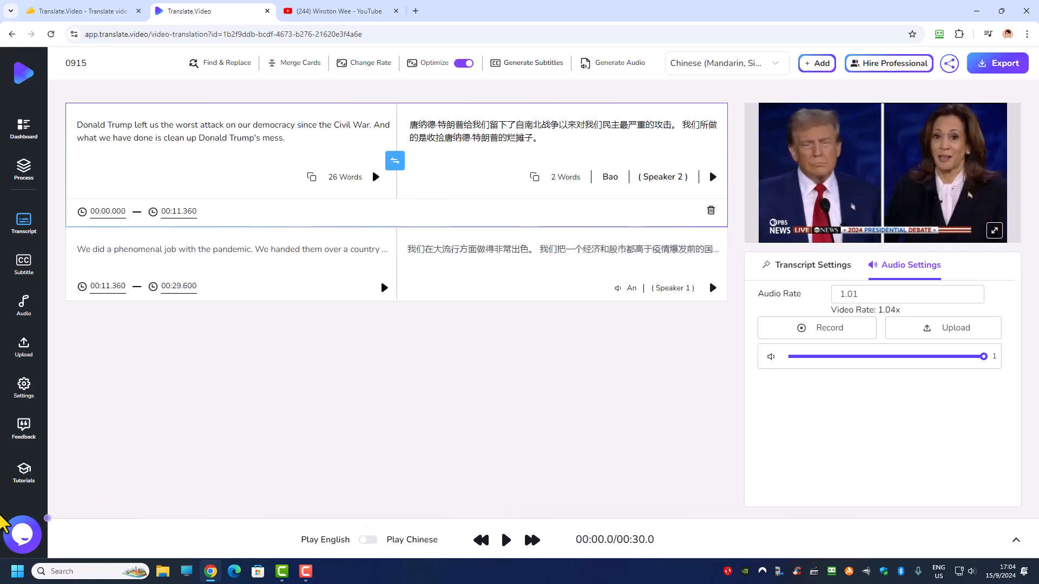
Play part of the Mandarin dub of the first transcript card and of the second card, pausing each.
mouse_move(371, 157)
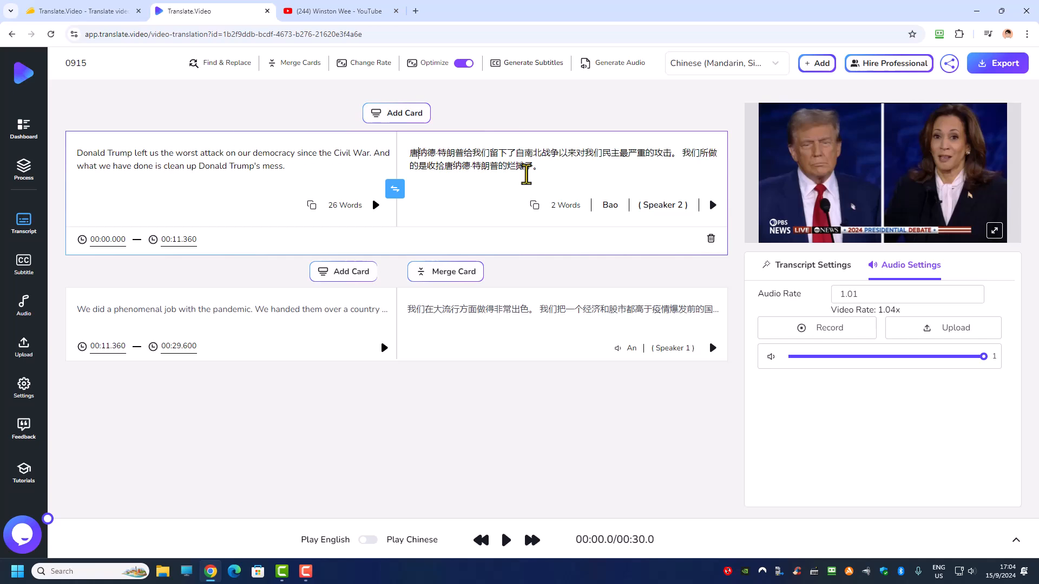
left_click_drag(421, 154, 499, 173)
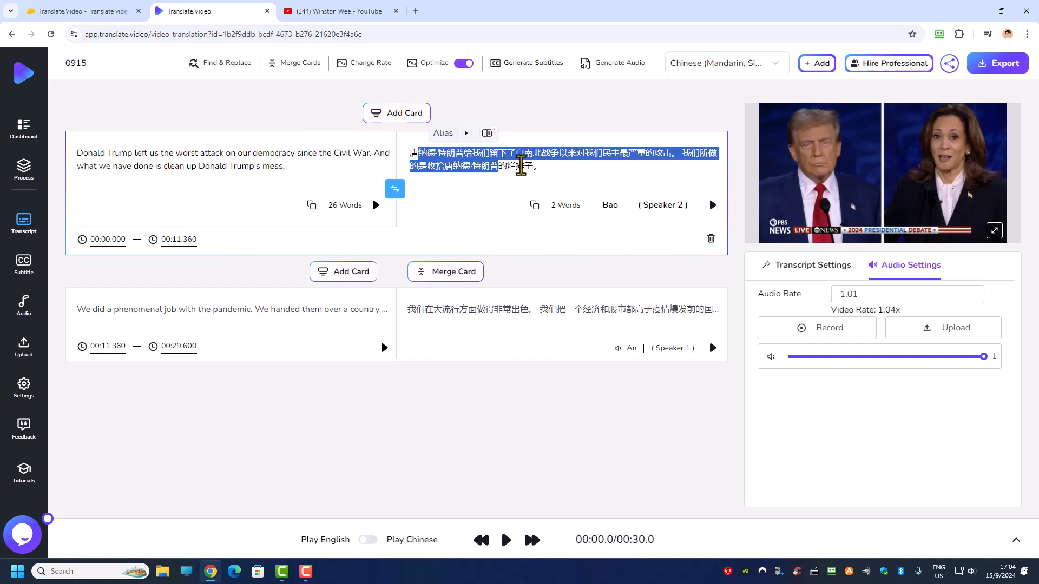
left_click(641, 172)
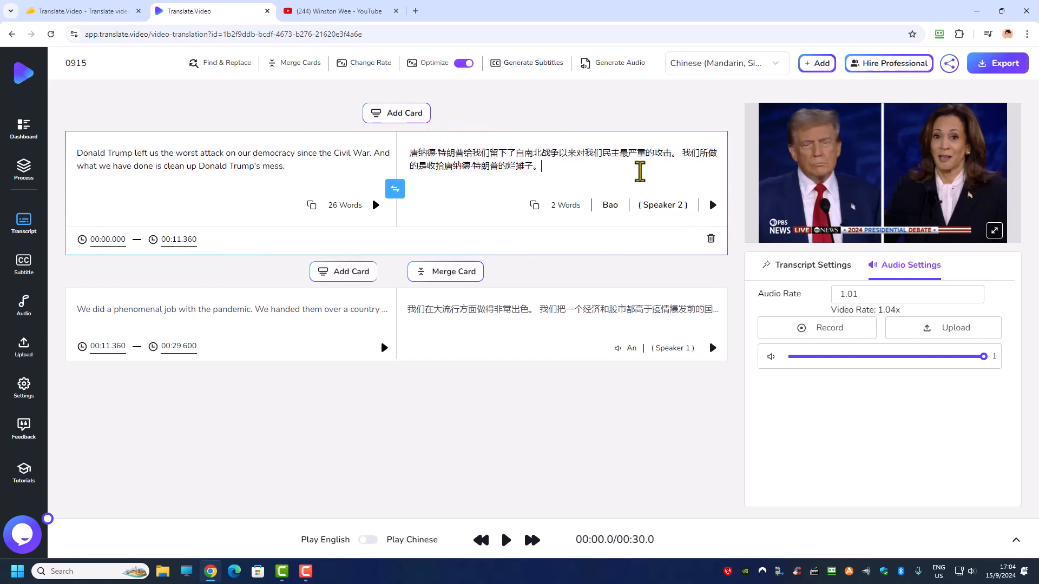
left_click(713, 209)
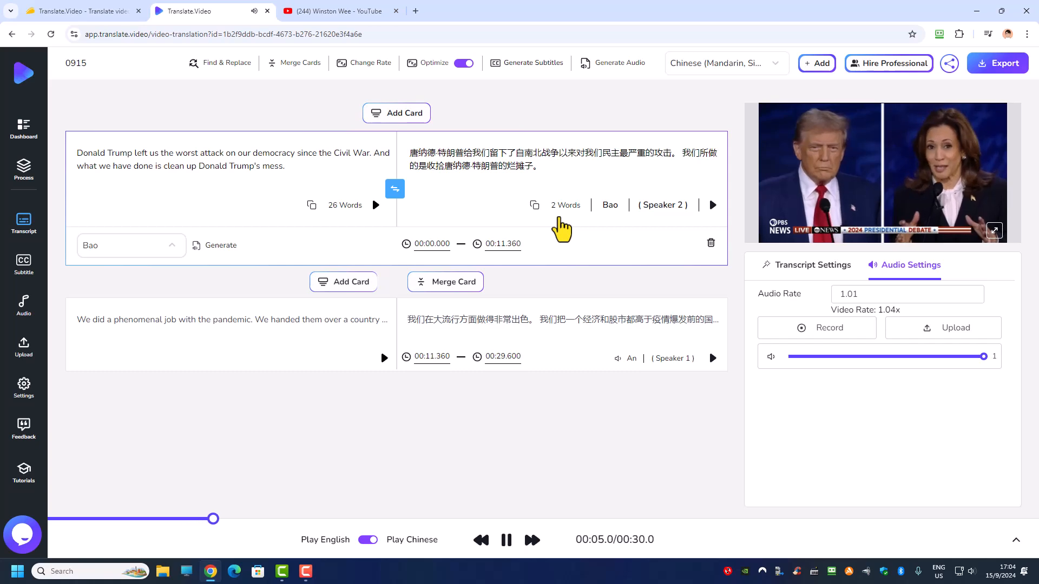
left_click(714, 210)
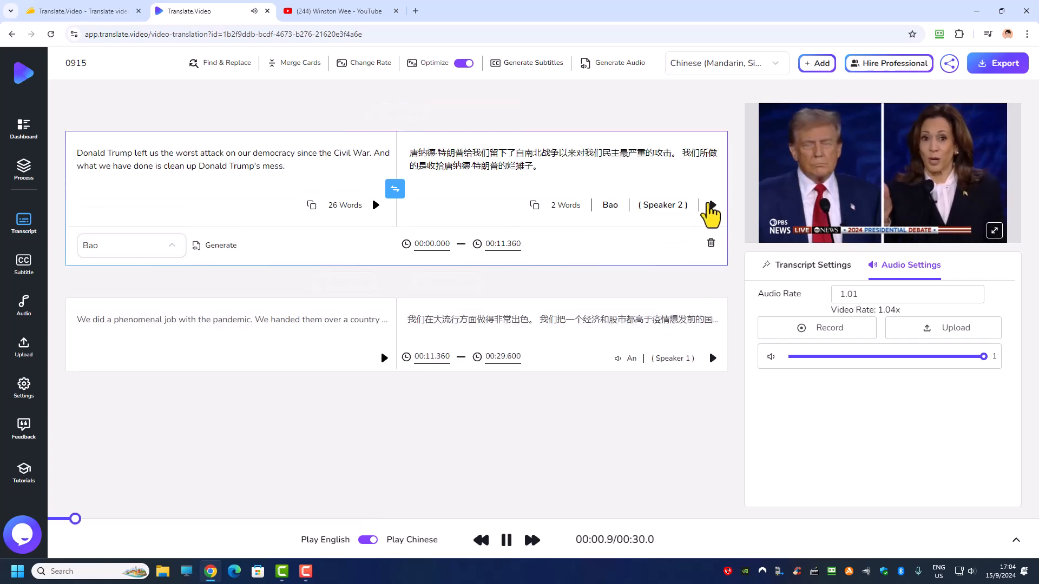
left_click(506, 540)
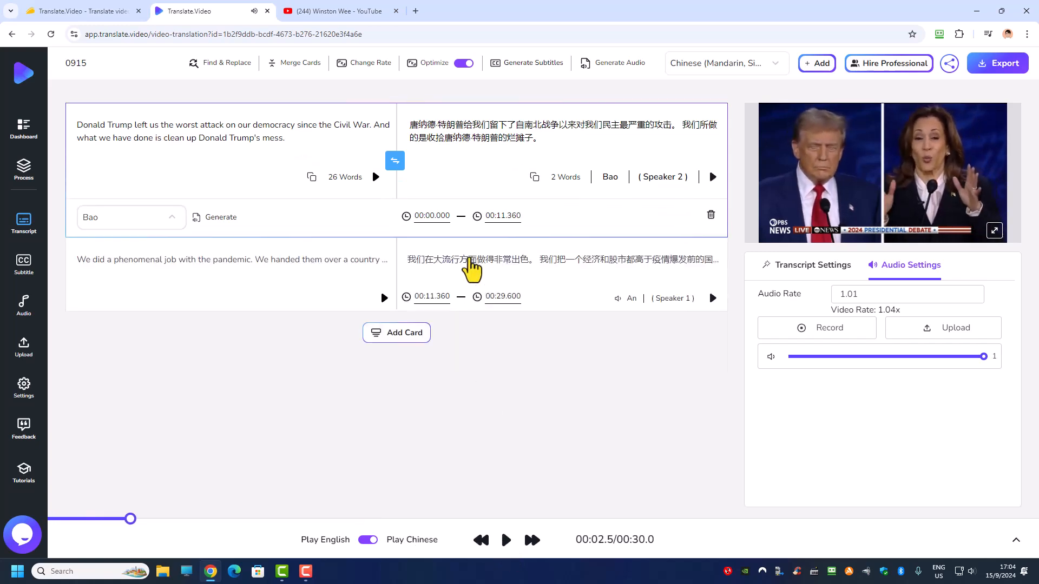
left_click(438, 273)
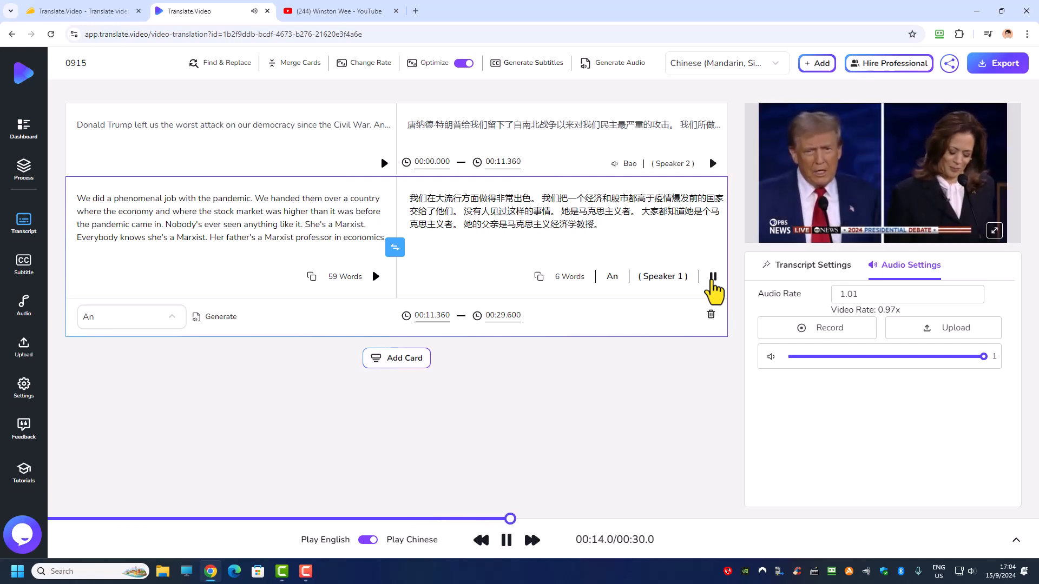
left_click(713, 277)
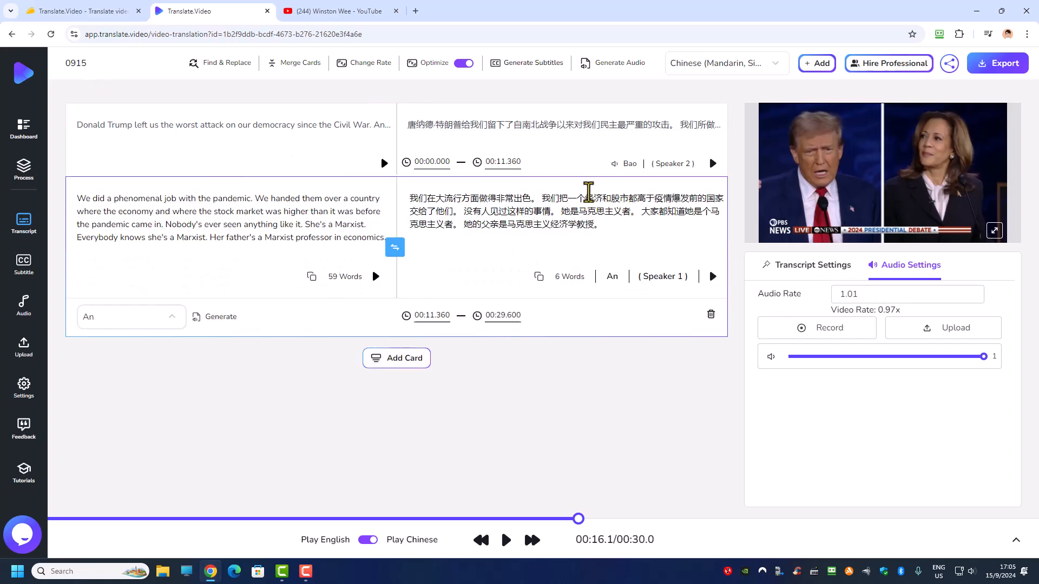
Set the audio rate of the first transcript card to 1.2.
left_click(570, 163)
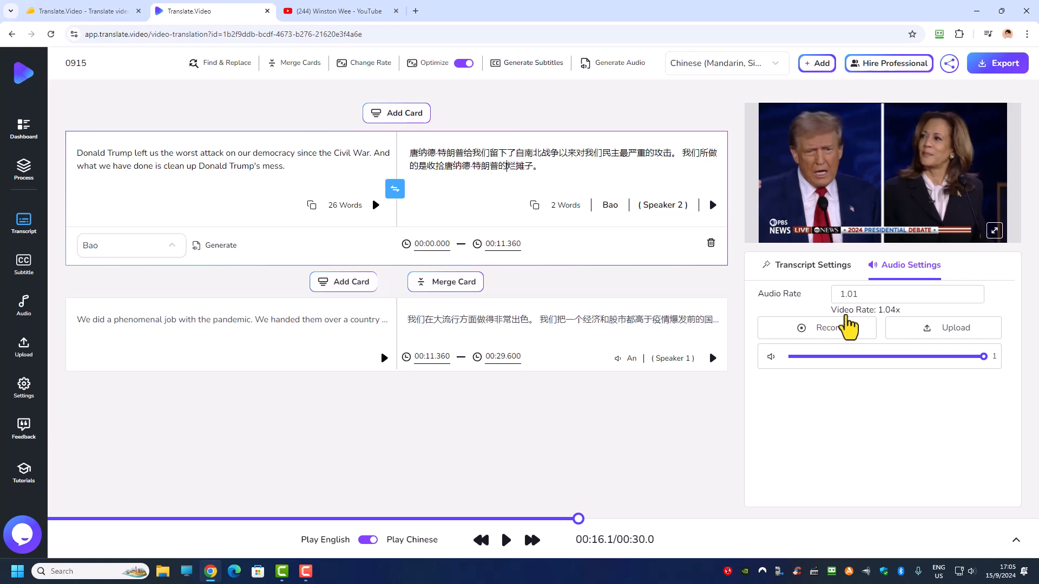
double_click(872, 292)
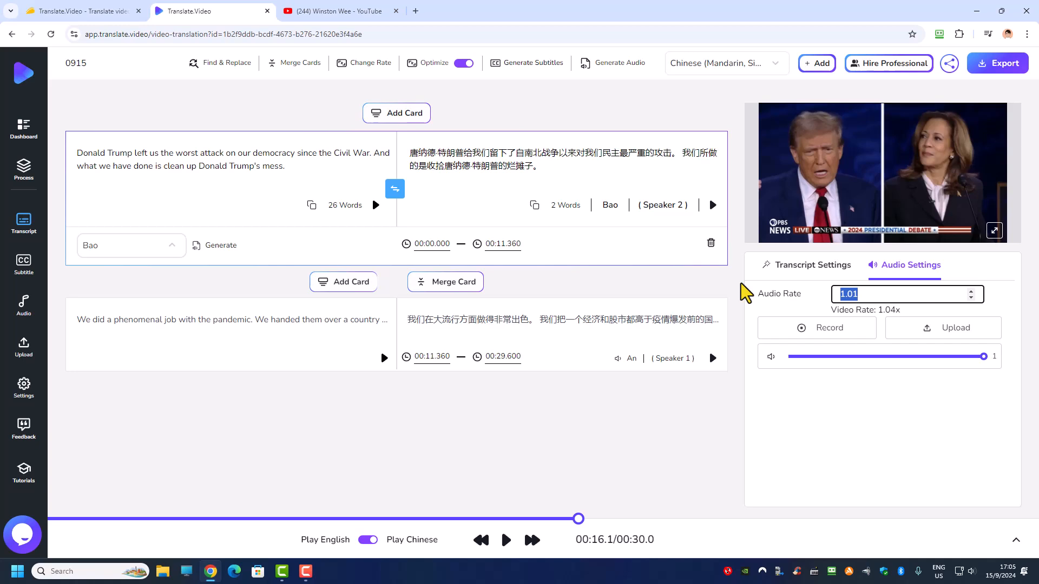
type("1.2")
left_click(596, 331)
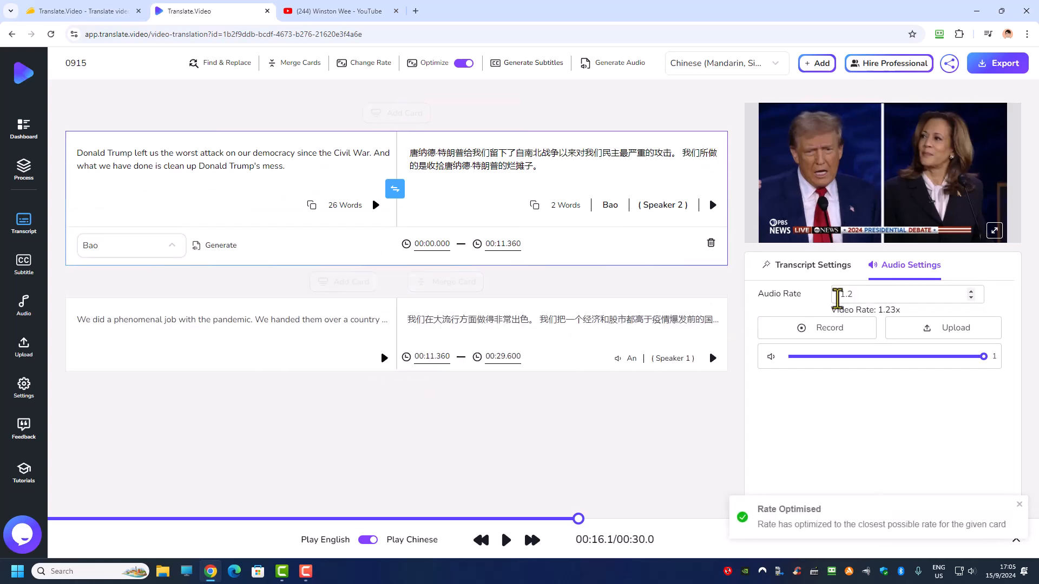
Set the audio rate of the second transcript card to 1.2.
left_click(626, 336)
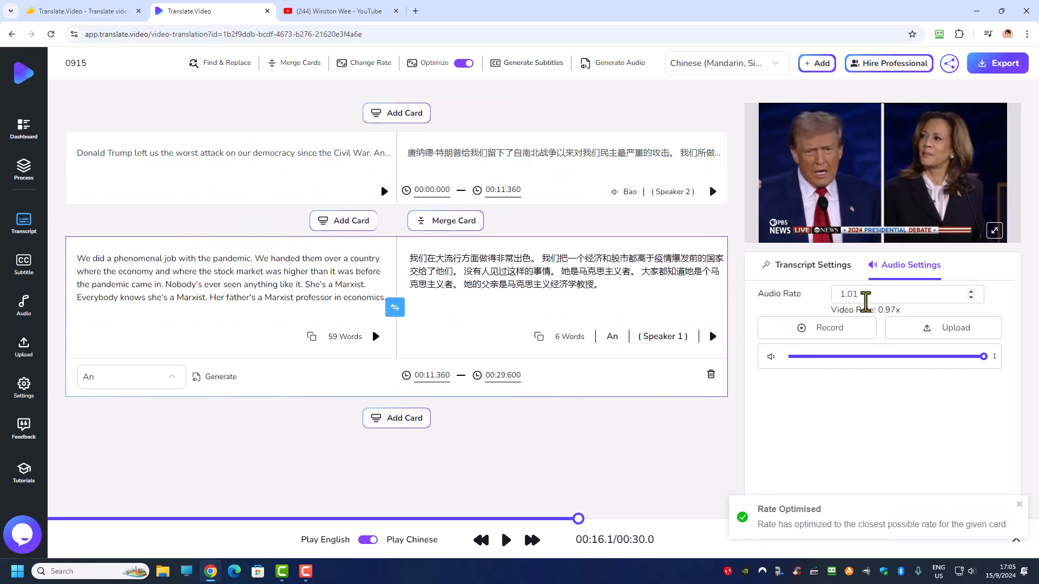
left_click_drag(866, 295, 816, 295)
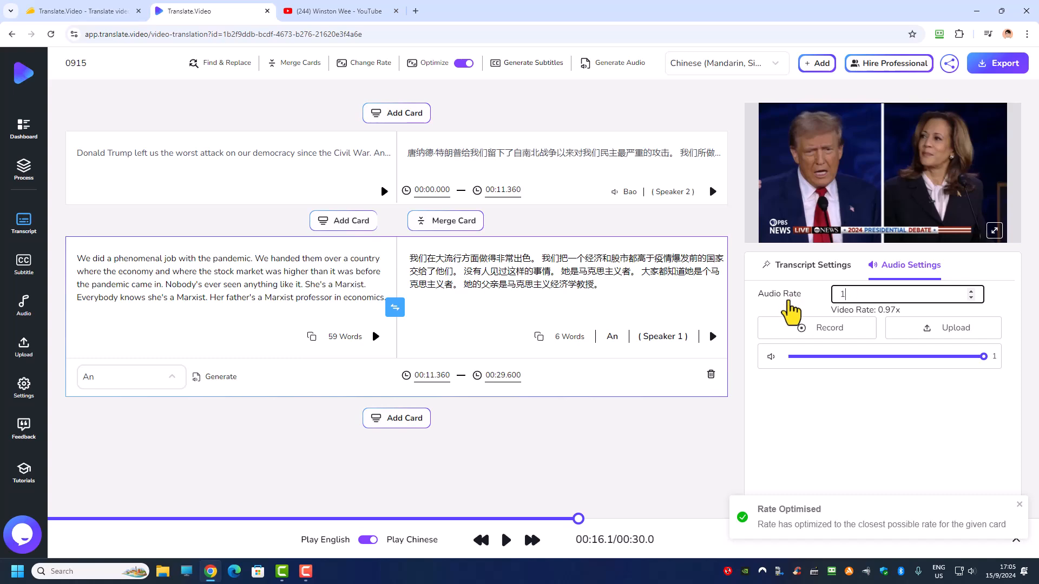
left_click(791, 311)
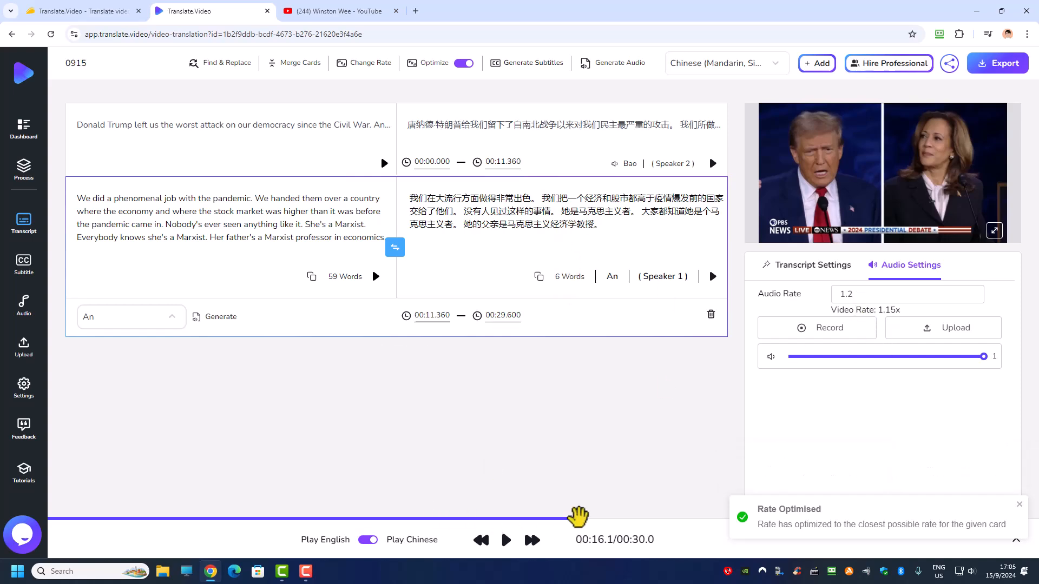
Return playback to the start and play the whole Mandarin dub with the new audio rates.
left_click_drag(577, 519, 30, 508)
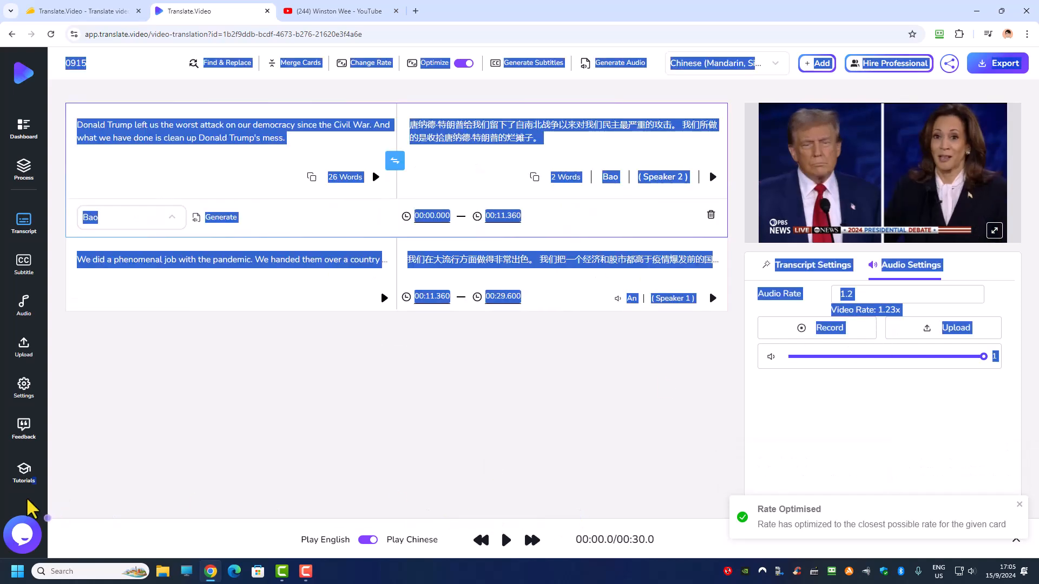
left_click(386, 442)
left_click(506, 540)
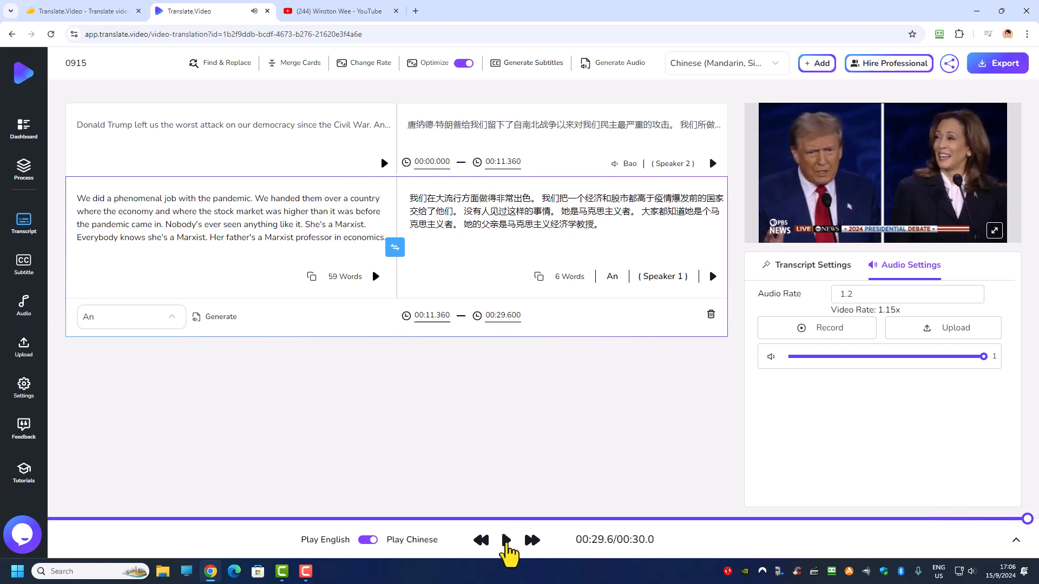
Enter an audio rate of 1.00 for the second transcript card and for the first one.
double_click(848, 294)
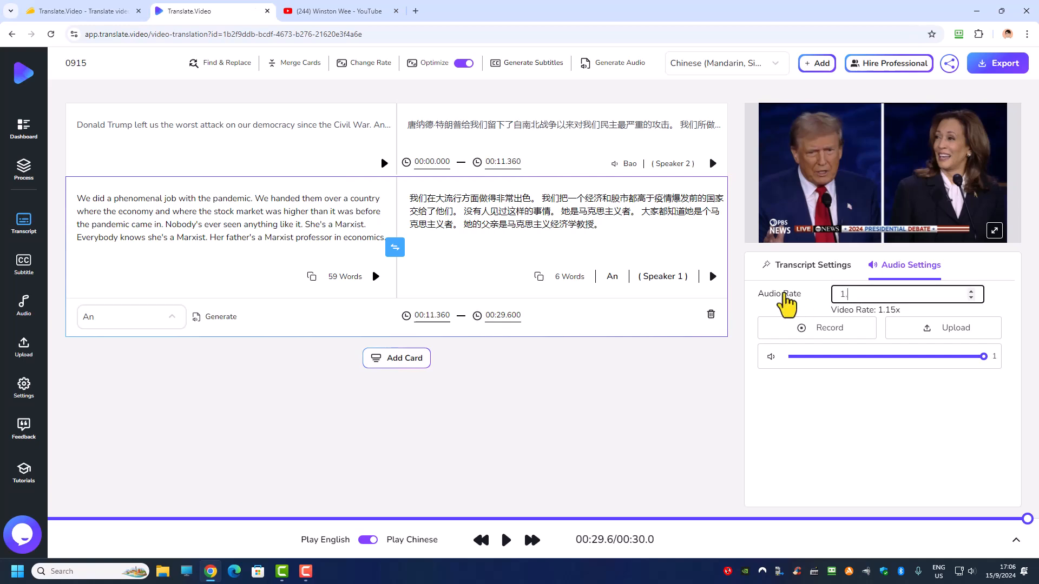
type("1.00")
left_click(623, 162)
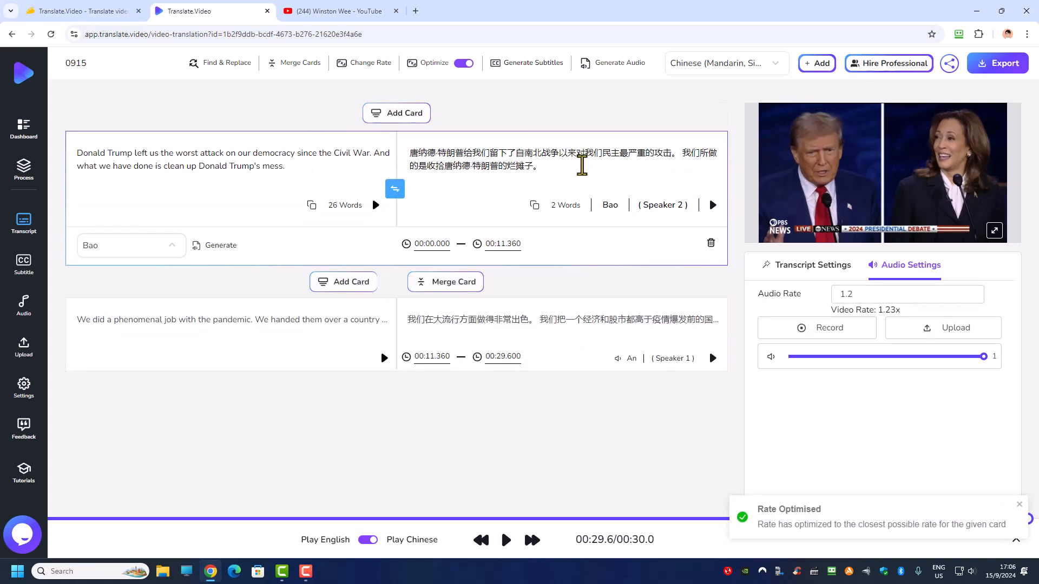
double_click(862, 295)
type("1.")
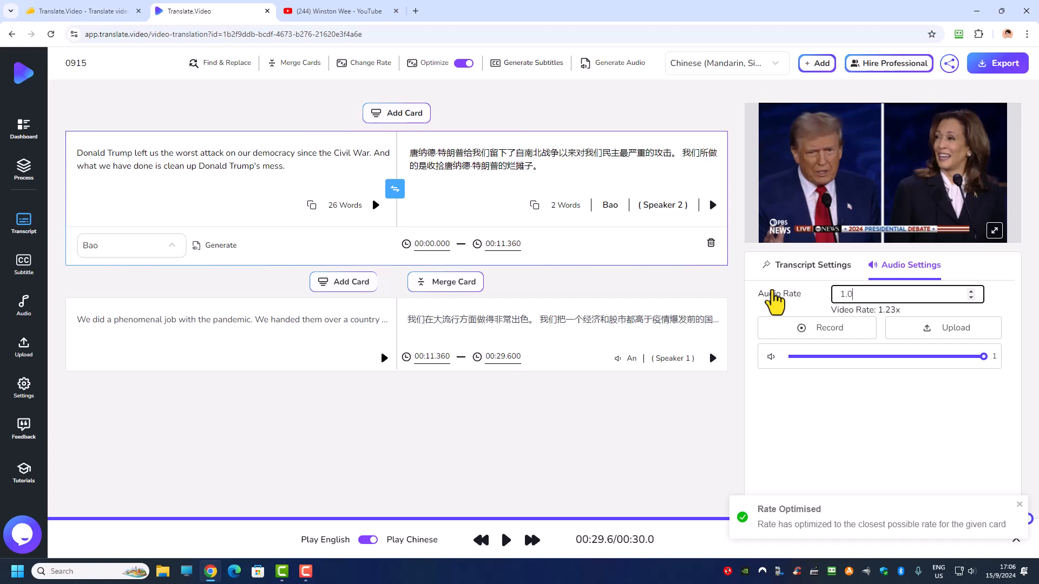
left_click(850, 406)
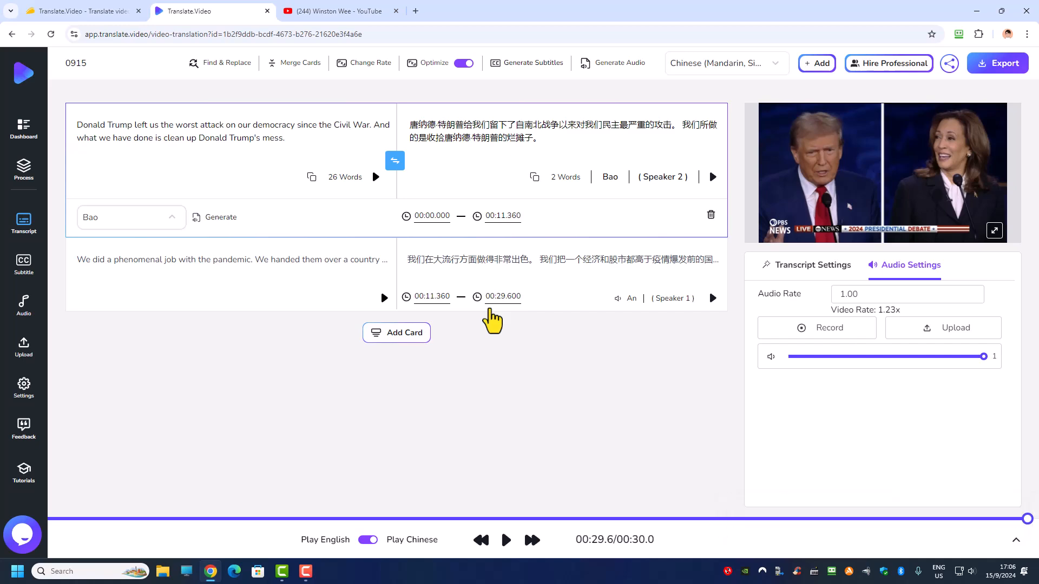
Set the first transcript card's audio rate to 1.8 and apply it.
left_click_drag(860, 292, 793, 294)
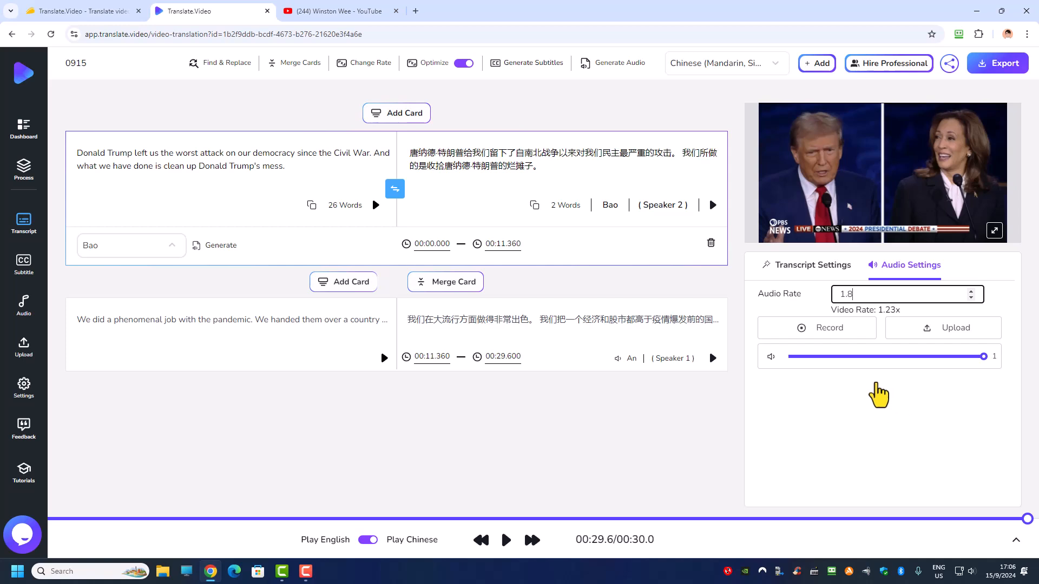
left_click(850, 432)
left_click(876, 297)
key("Return")
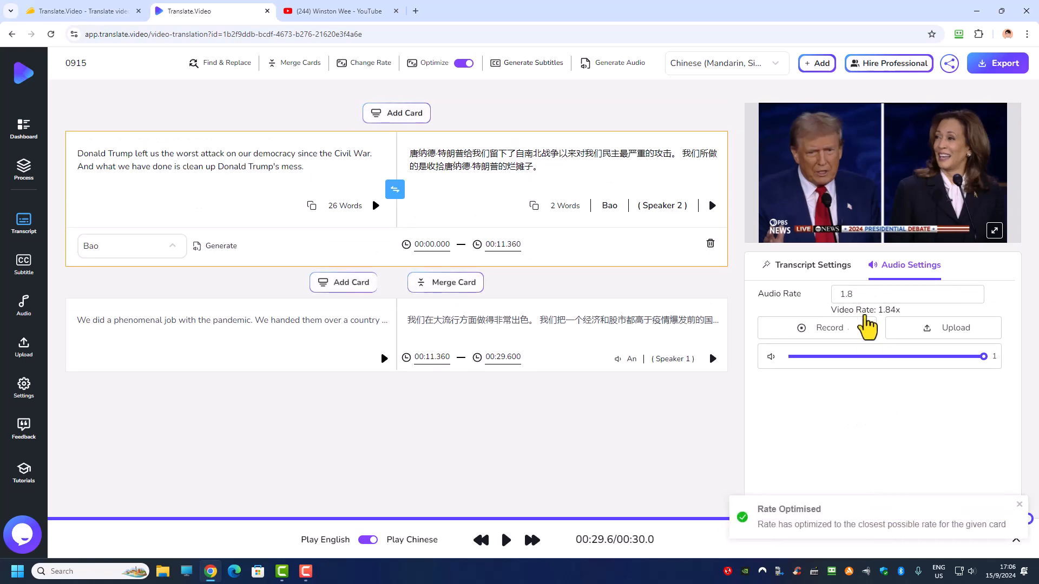
Set the first transcript card's audio rate to 1.
left_click(846, 292)
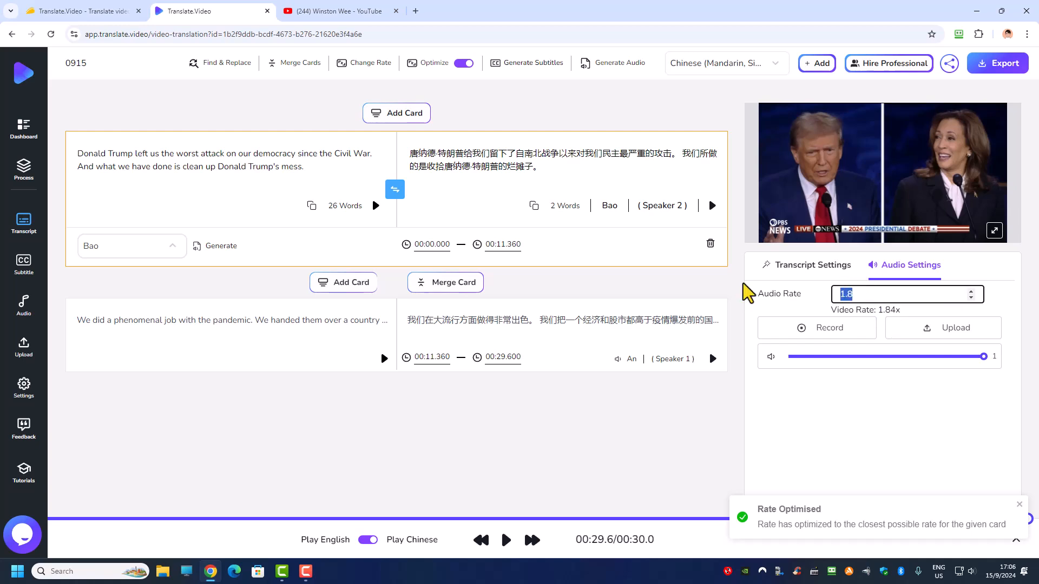
type("1.8")
key("Return")
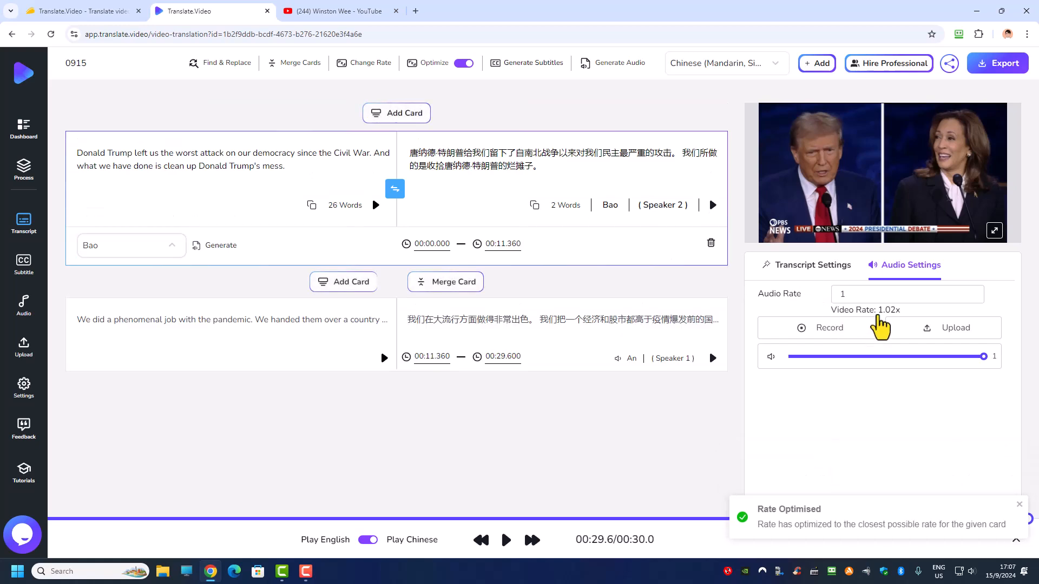
double_click(842, 295)
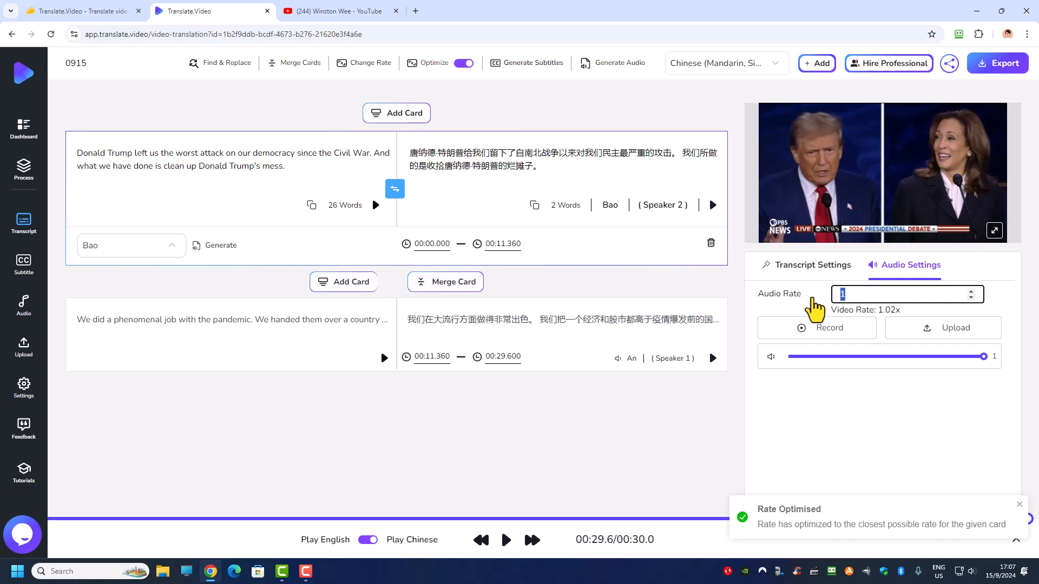
left_click(554, 172)
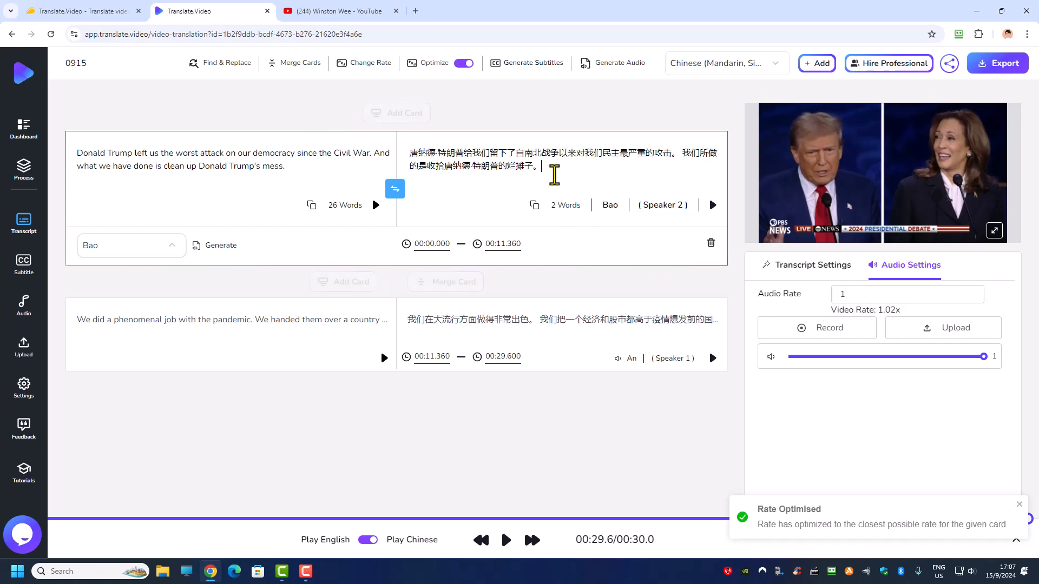
double_click(860, 293)
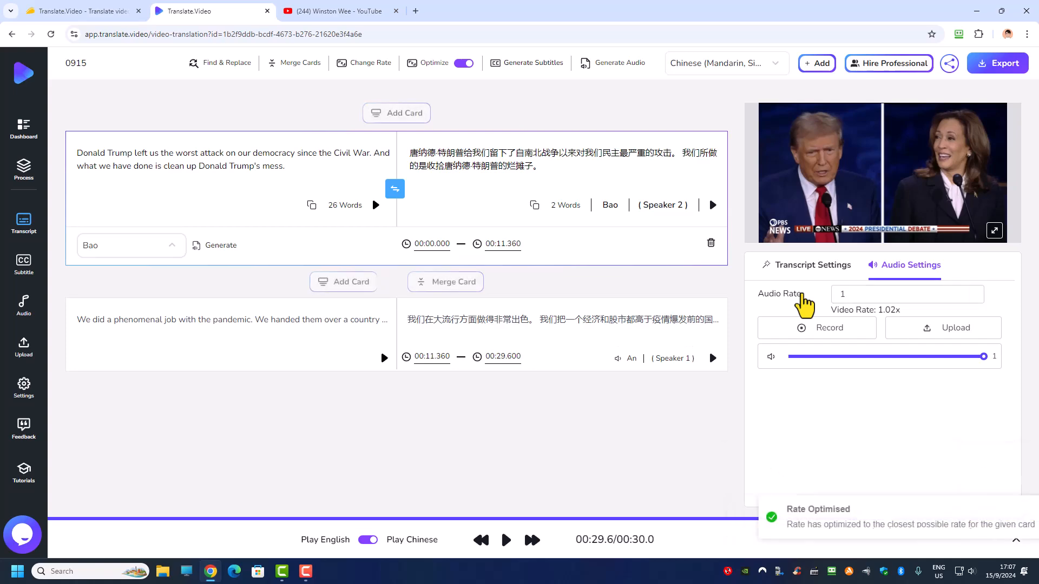
Set the second transcript card's audio rate to 1.
left_click(535, 342)
double_click(866, 294)
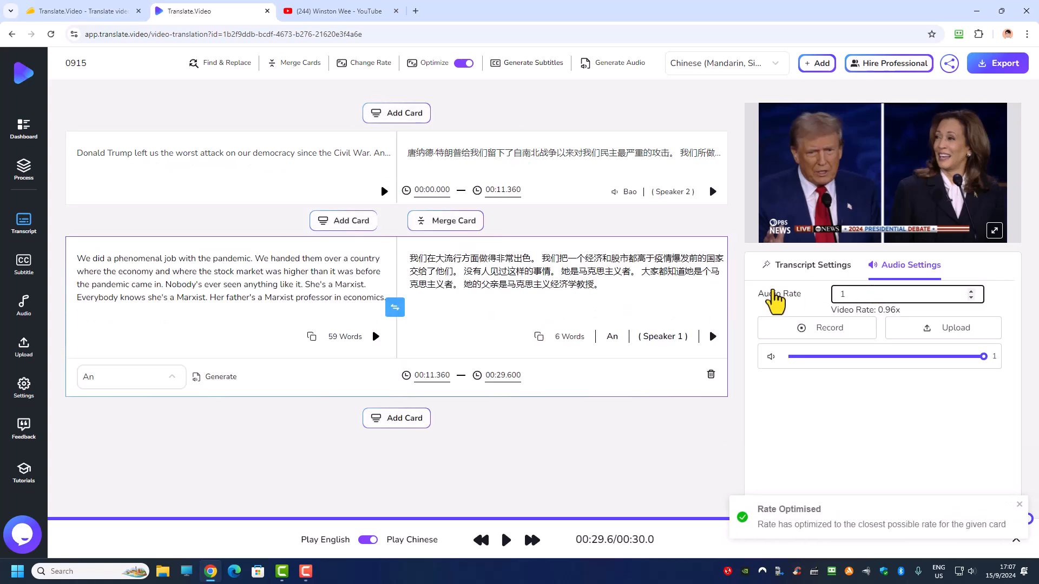
left_click(773, 293)
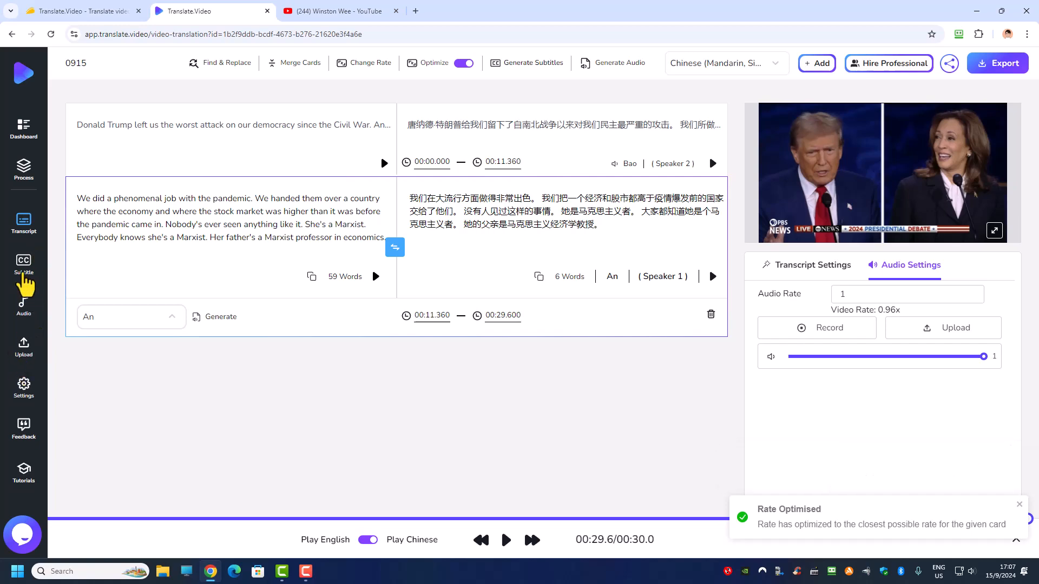
Generate Chinese (Mandarin, Simplified, China) subtitles for the video.
left_click(24, 276)
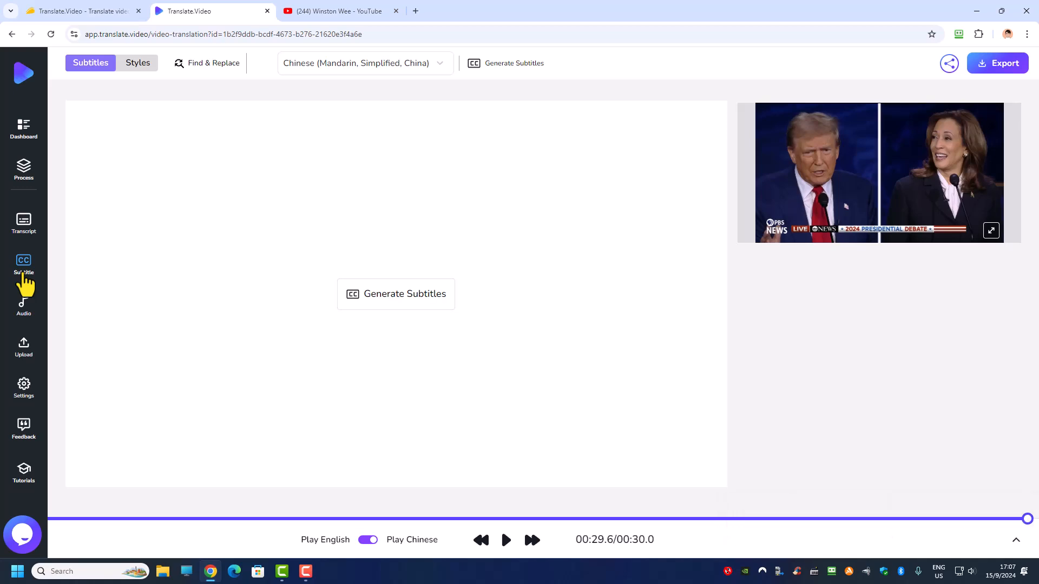
left_click(382, 297)
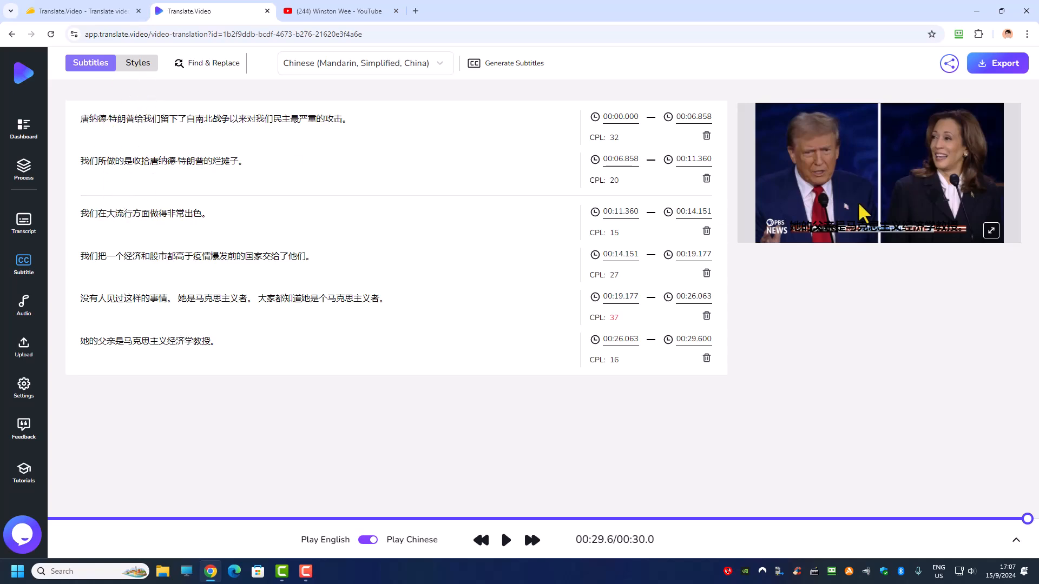
Try the yellow-text and pink-bordered subtitle animation presets, and apply the Box Highlight preset.
left_click(138, 64)
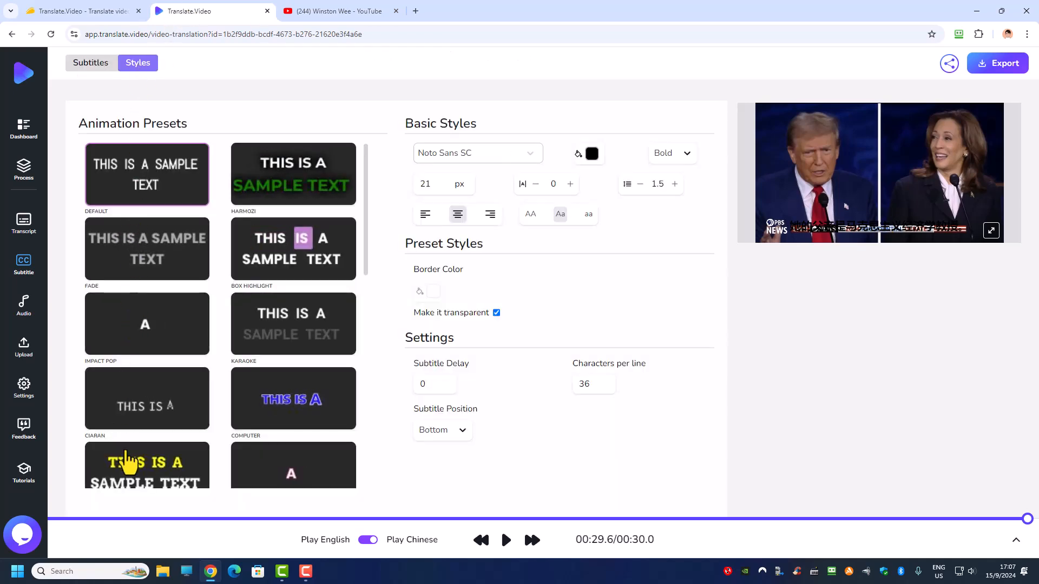
left_click(126, 457)
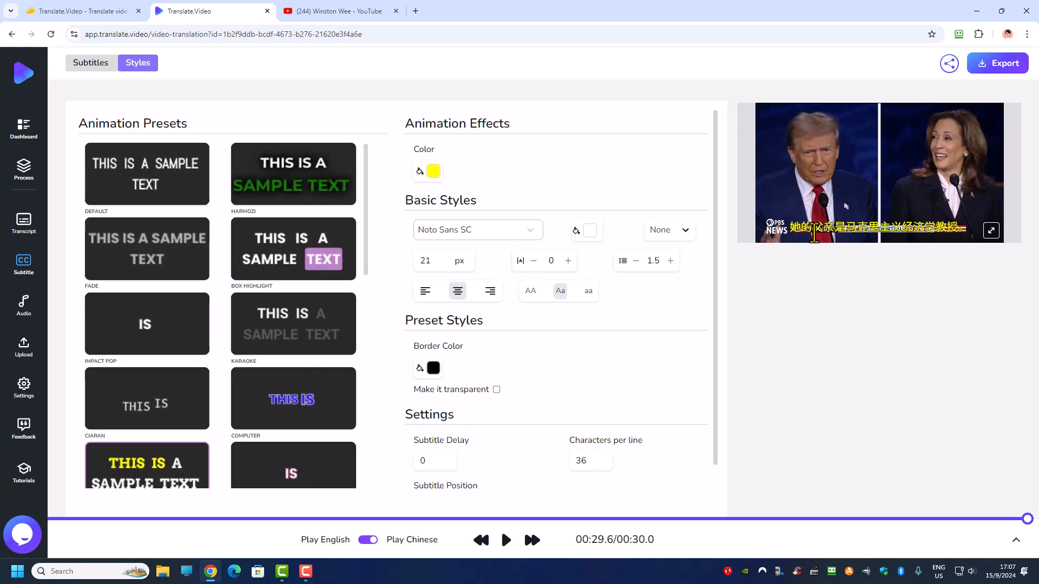
left_click(323, 472)
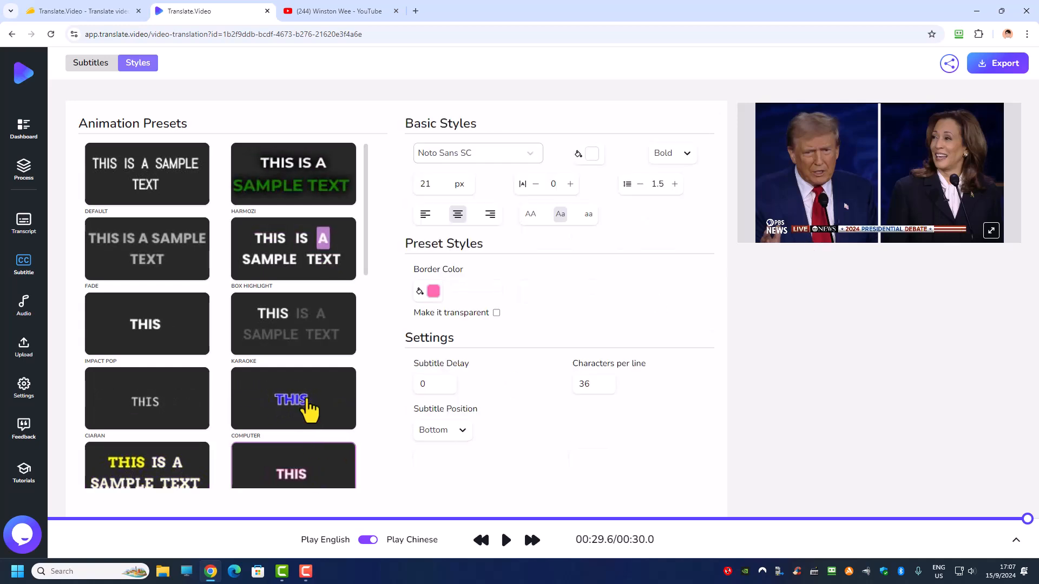
left_click(296, 250)
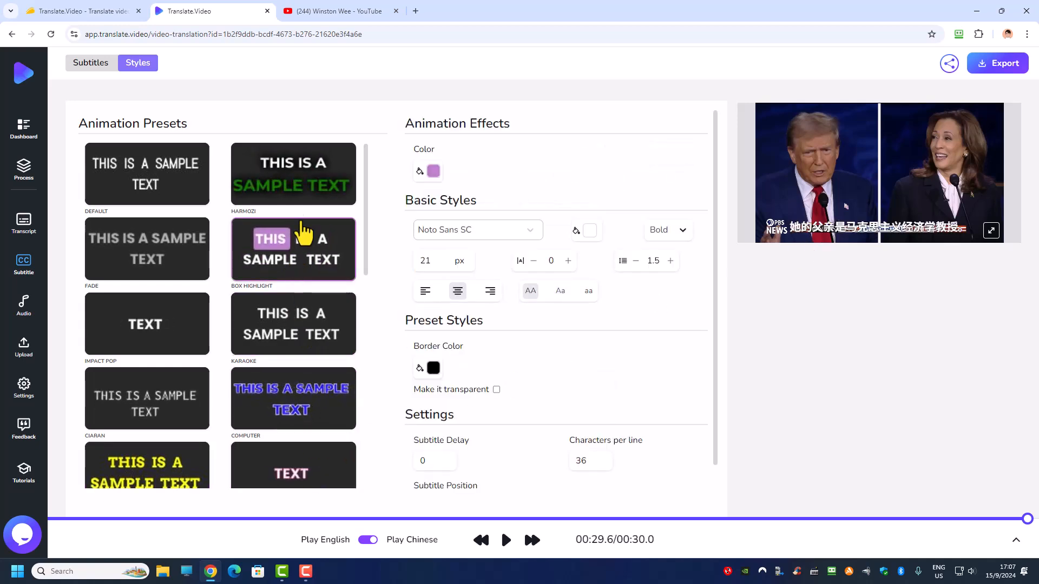
Try the Harmozi, Box Highlight, yellow-text and pink-bordered animation presets on the subtitles.
left_click(301, 194)
left_click(295, 272)
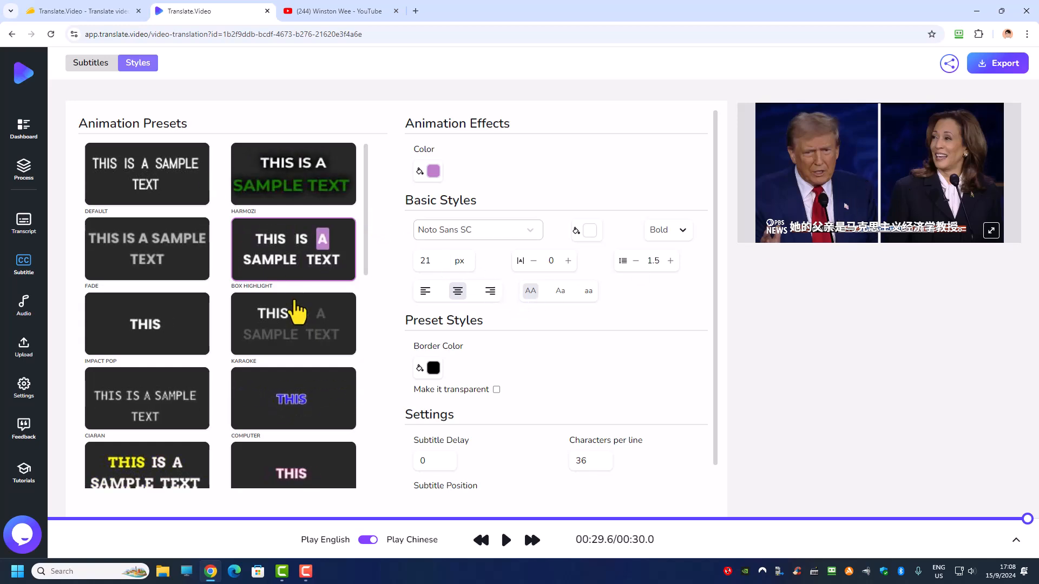
left_click(149, 470)
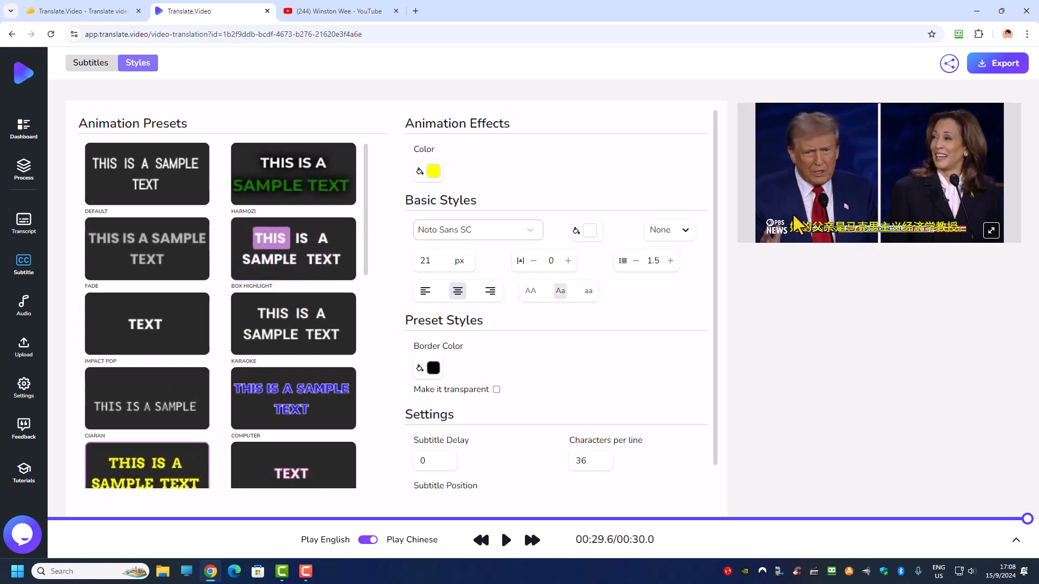
left_click(271, 481)
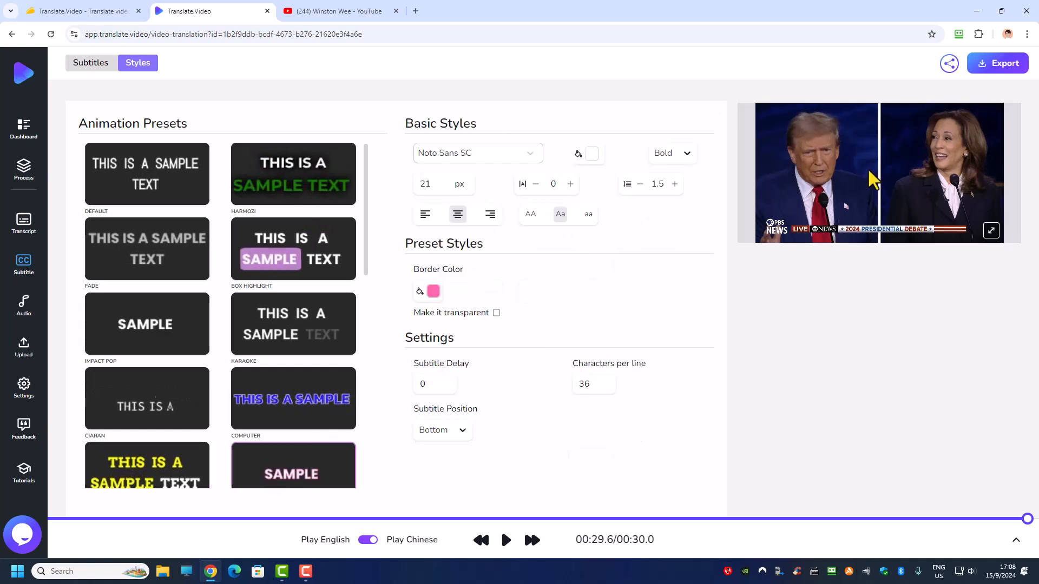
Apply the Computer animation preset to the subtitles and change its border colour to near-black.
left_click(303, 420)
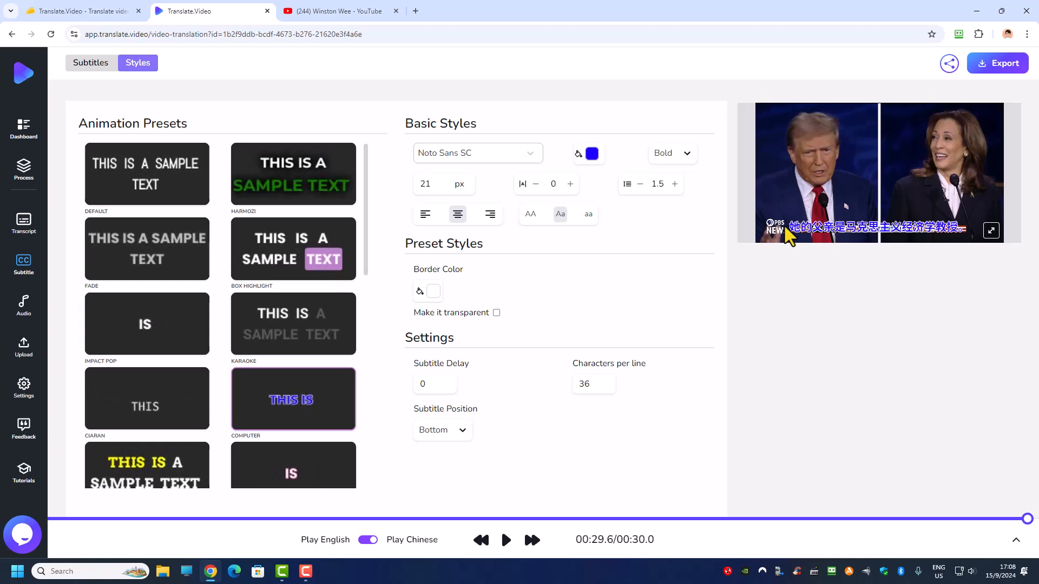
left_click(433, 294)
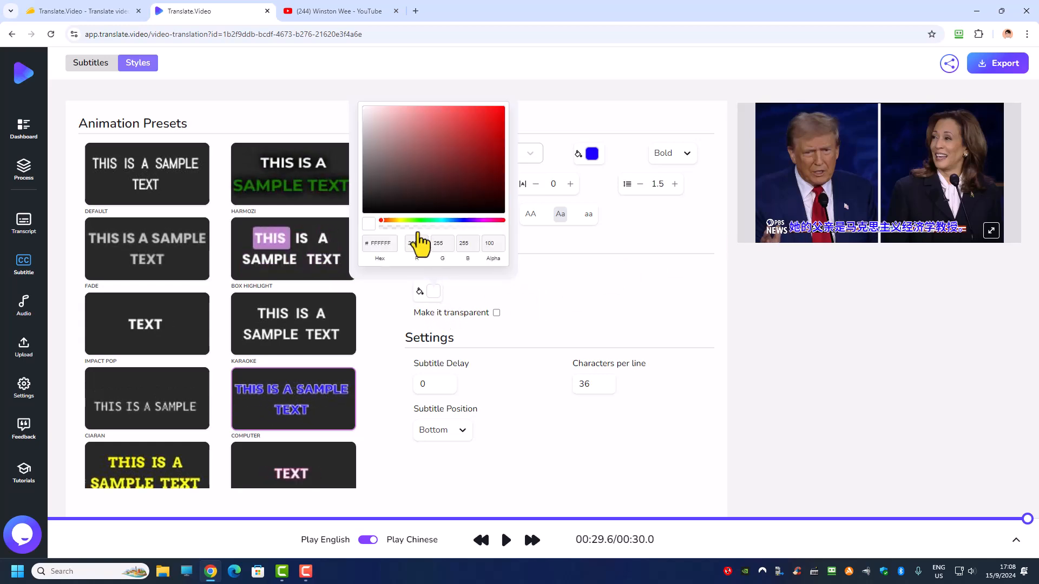
left_click(493, 128)
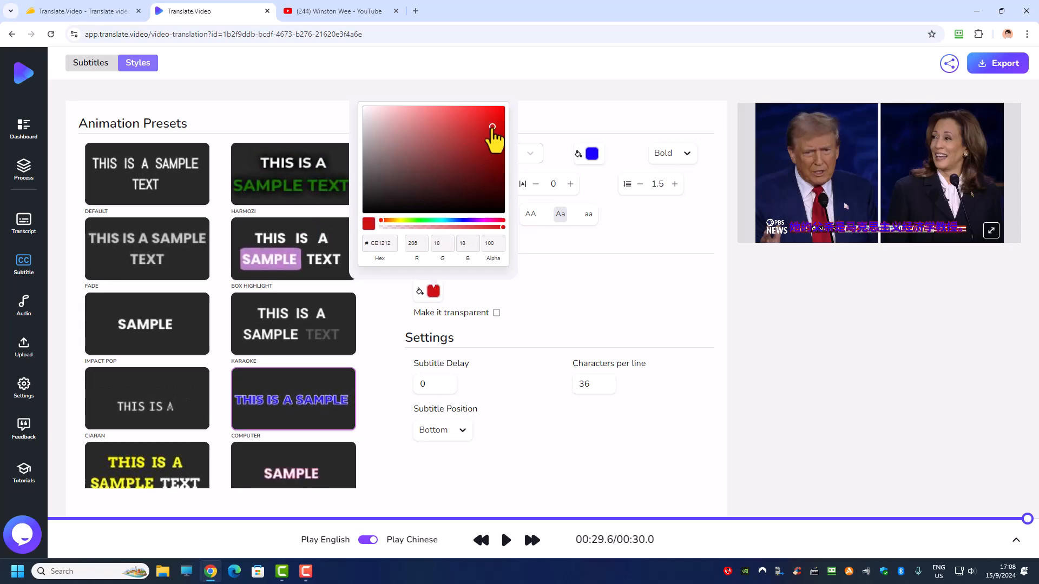
left_click(411, 189)
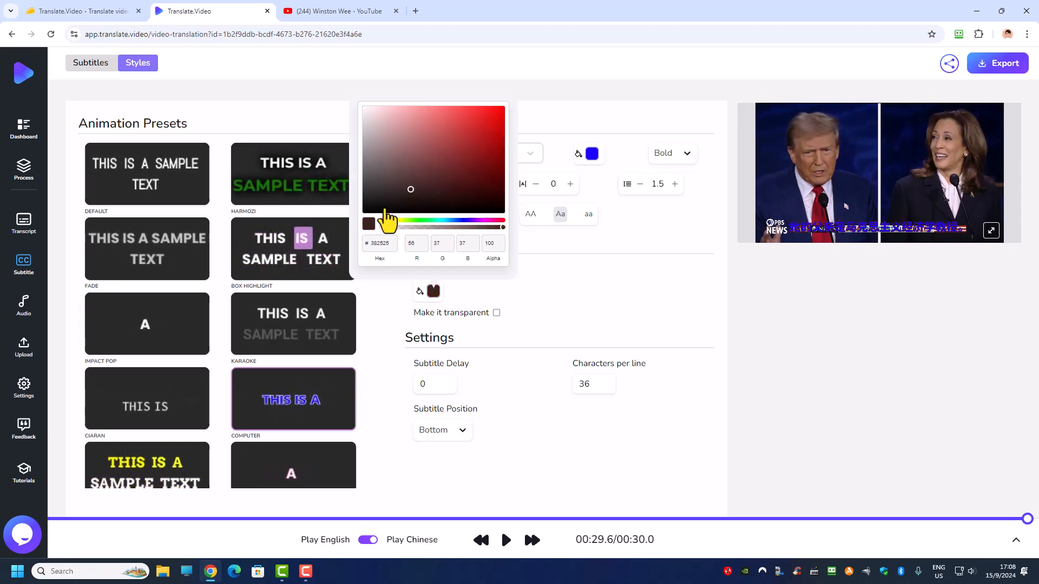
left_click(386, 208)
left_click(599, 284)
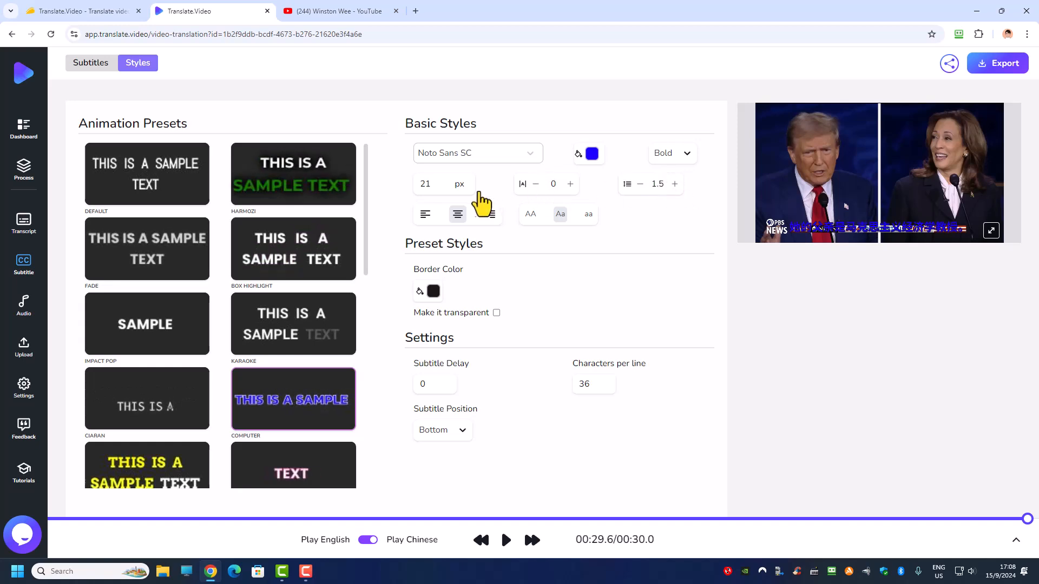
Try a subtitle font size of 26 px, and return it to 21 px.
left_click(446, 182)
left_click(446, 181)
left_click(446, 181)
left_click(445, 182)
left_click(446, 181)
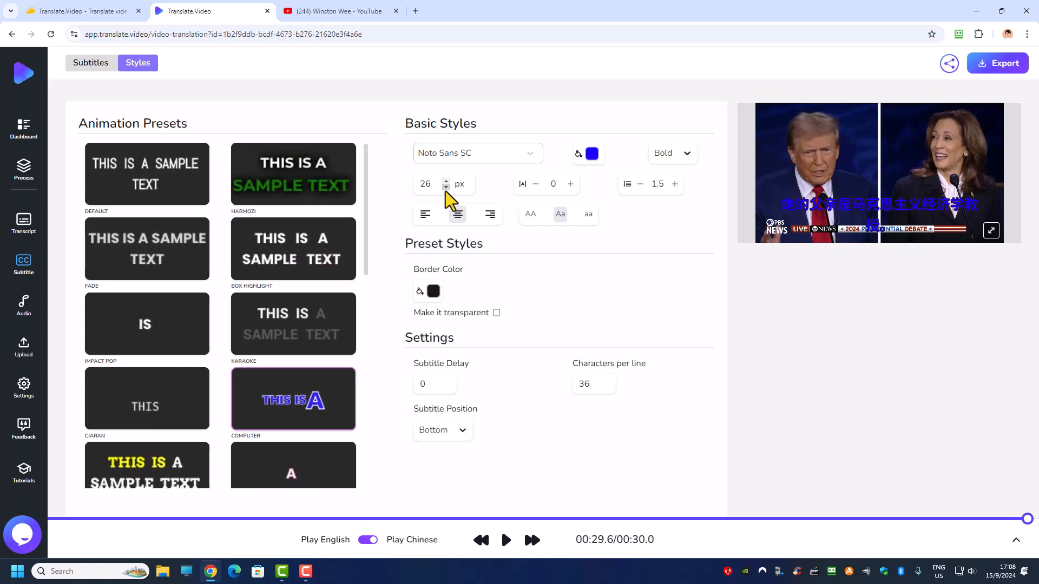
left_click(446, 190)
left_click(446, 189)
left_click(446, 190)
left_click(446, 190)
left_click(446, 189)
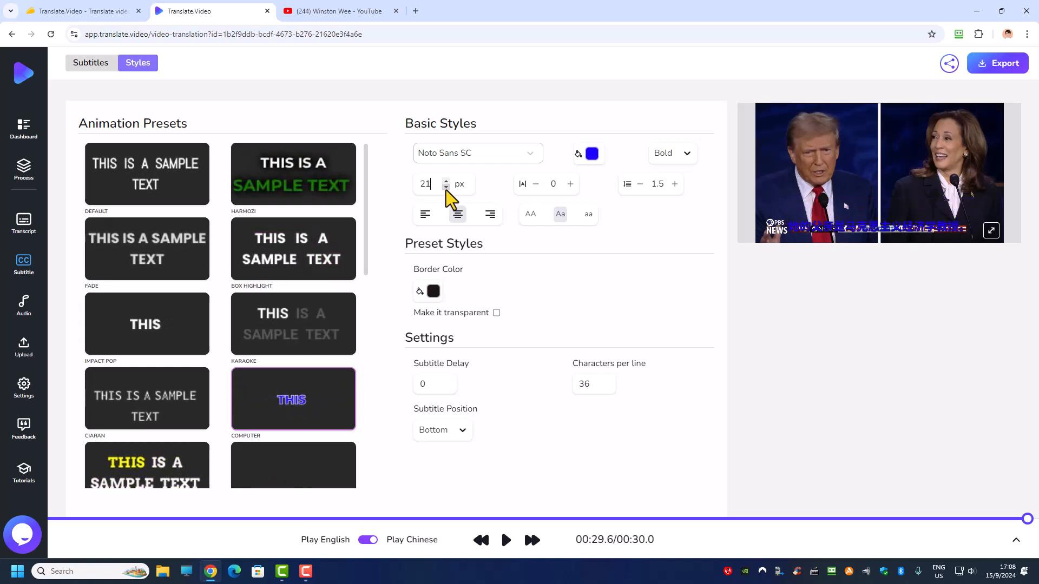
left_click(446, 190)
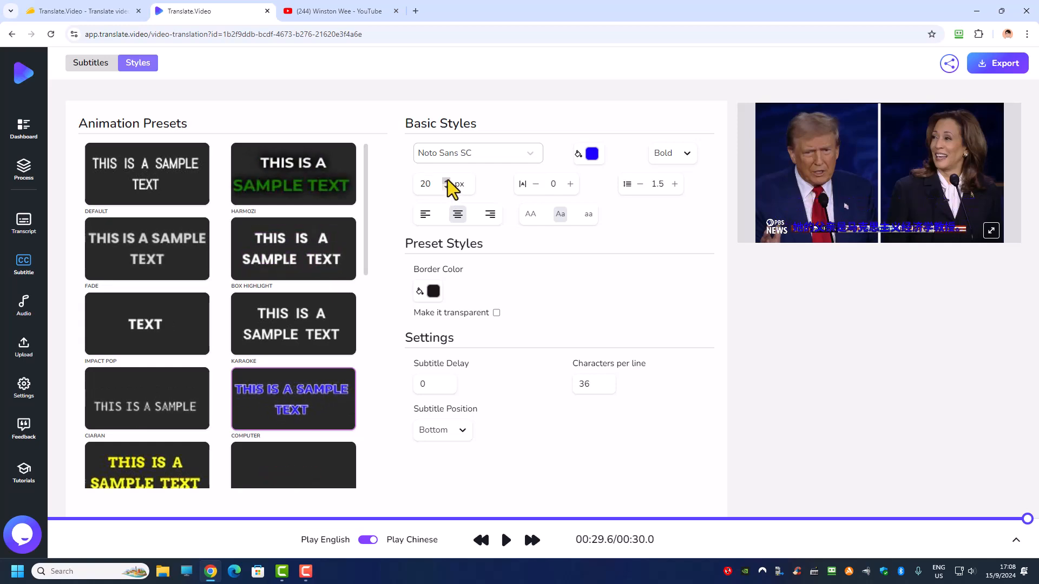
left_click(445, 181)
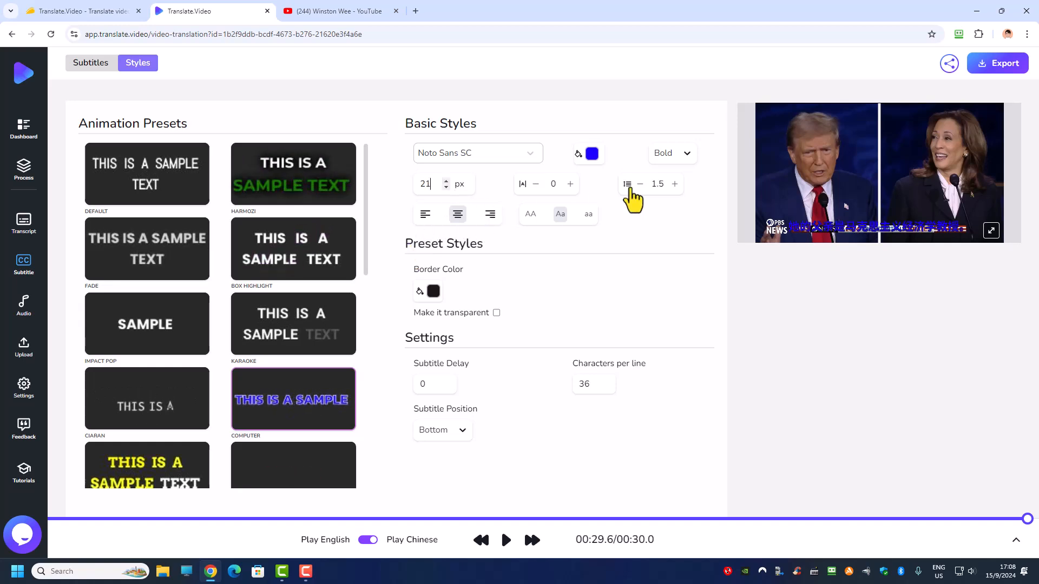
Apply the Ciaran animation preset to the subtitles and set its border colour to black.
left_click(144, 408)
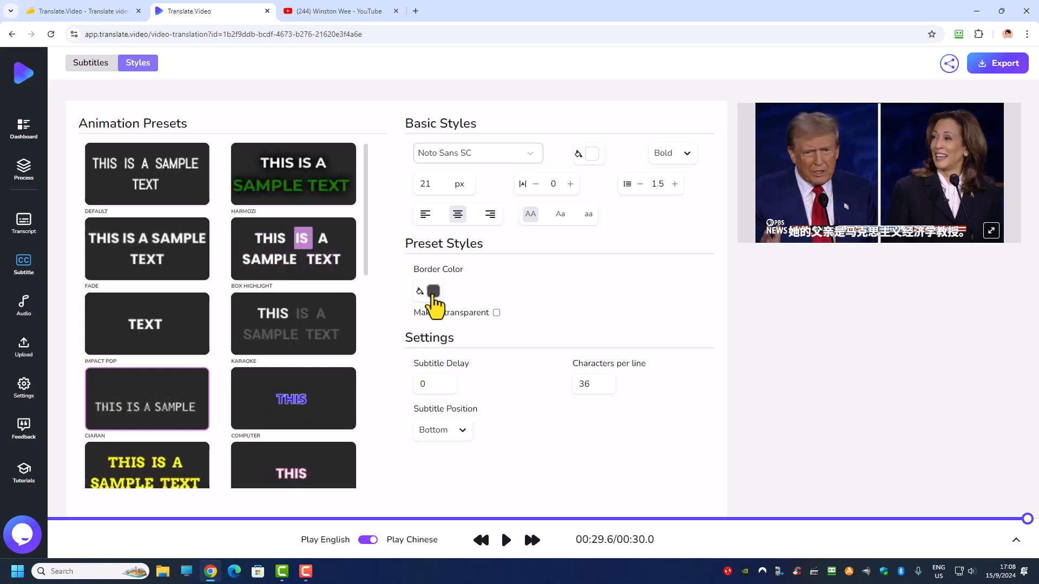
left_click(433, 292)
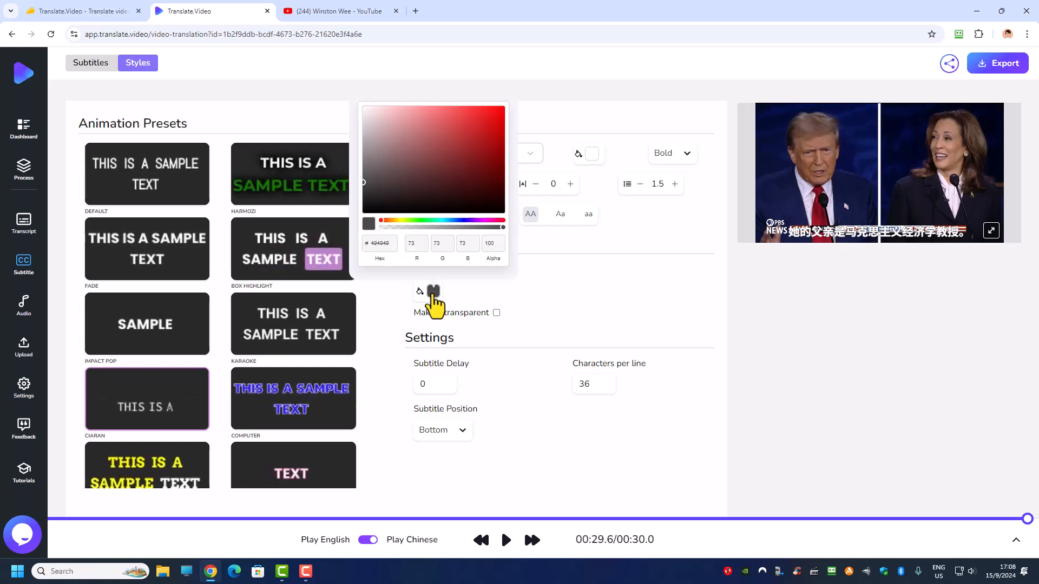
left_click(410, 187)
left_click(450, 143)
left_click(583, 309)
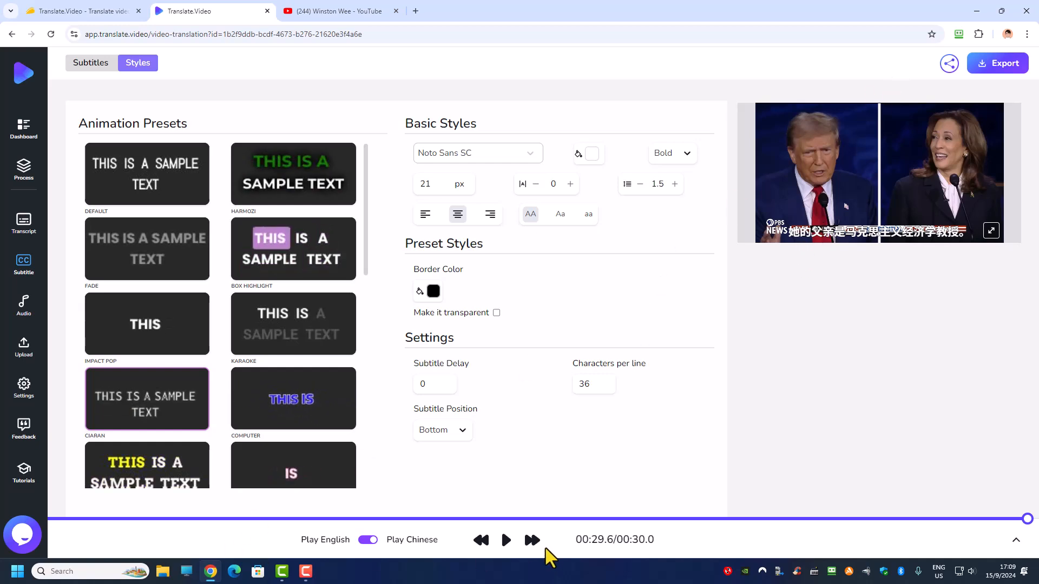
Play the Chinese version from the beginning for a few seconds to check the subtitle animation.
left_click(506, 541)
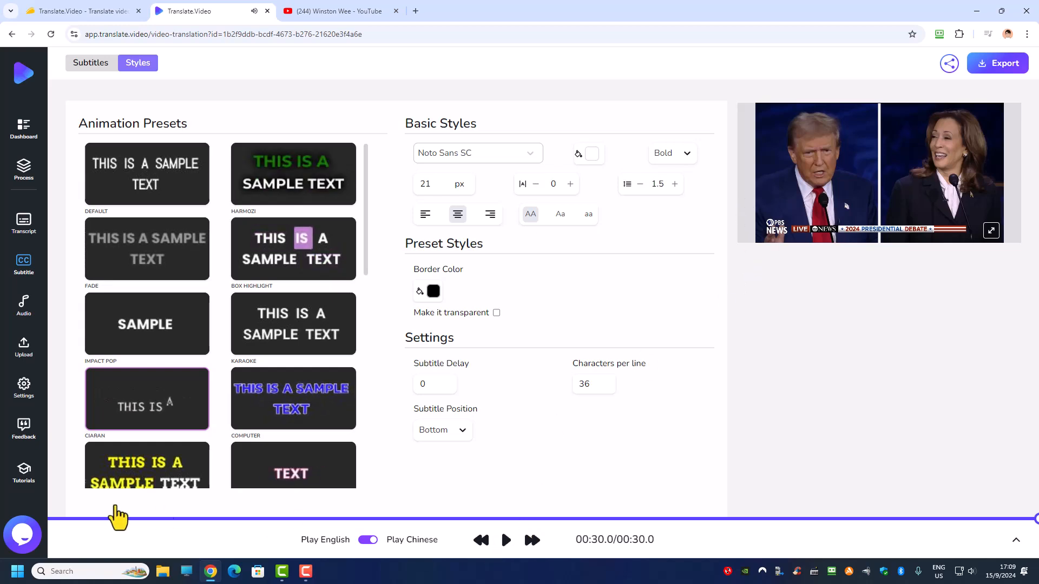
left_click(50, 518)
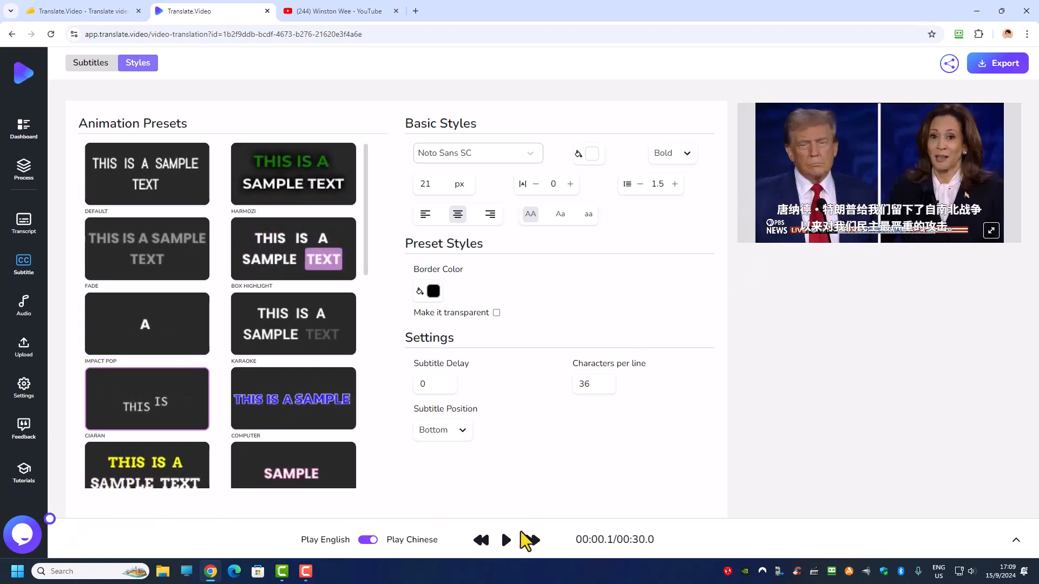
left_click(506, 540)
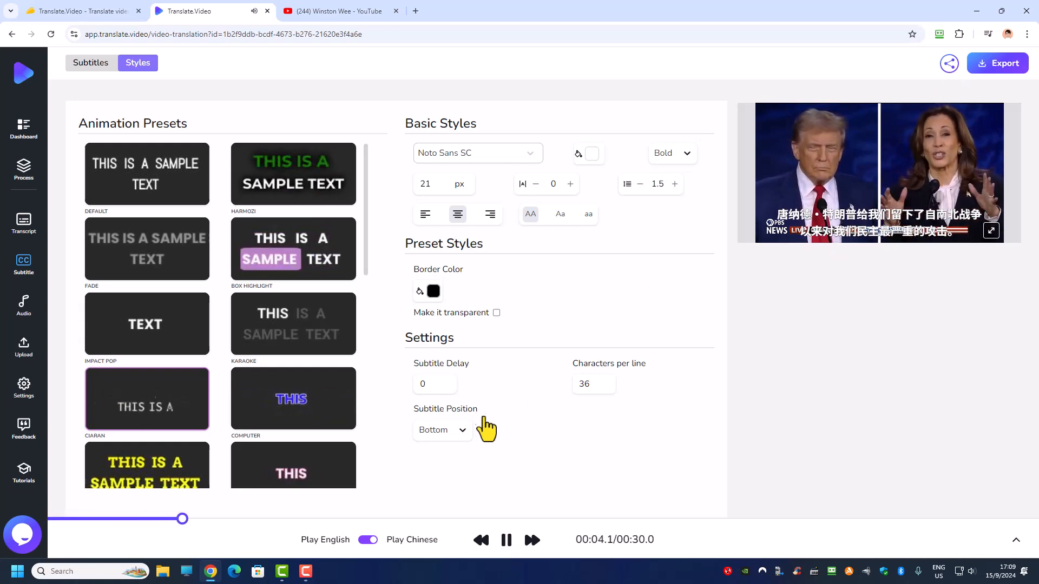
left_click(506, 540)
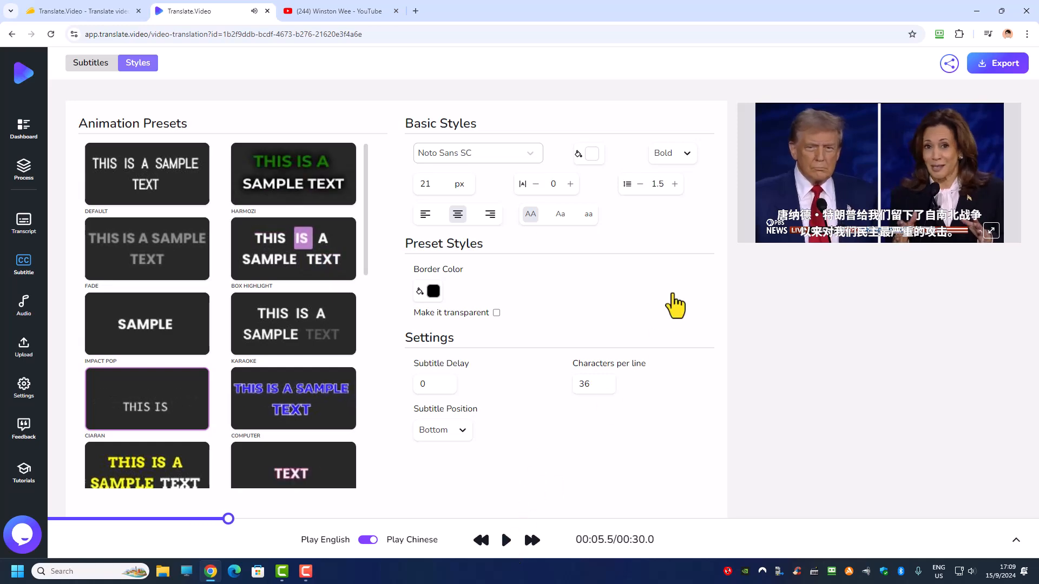
Export the video at 1080 resolution in Chinese (Mandarin, Simplified, China) without embedded subtitles.
left_click(992, 66)
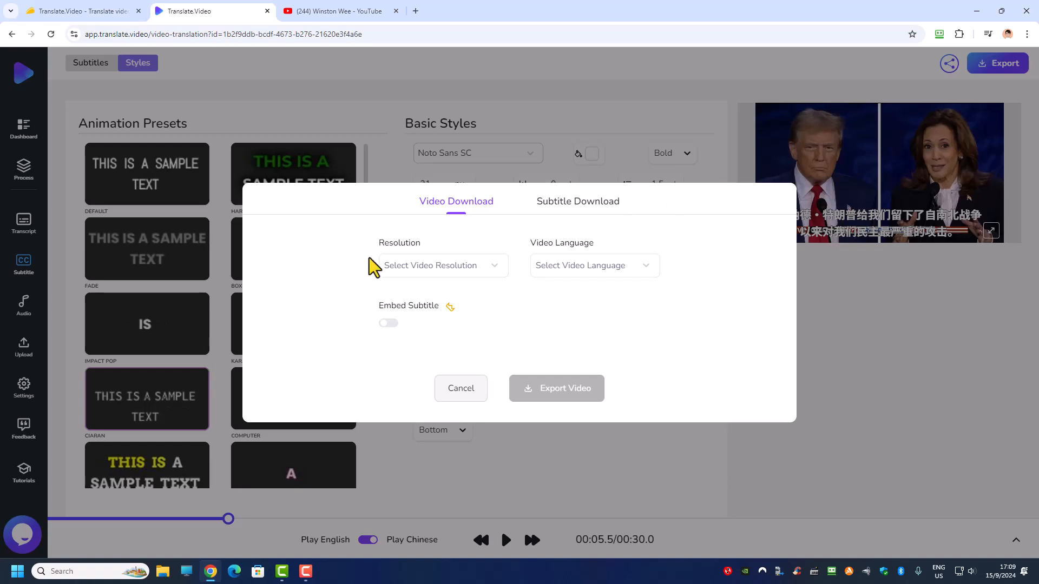
left_click(417, 271)
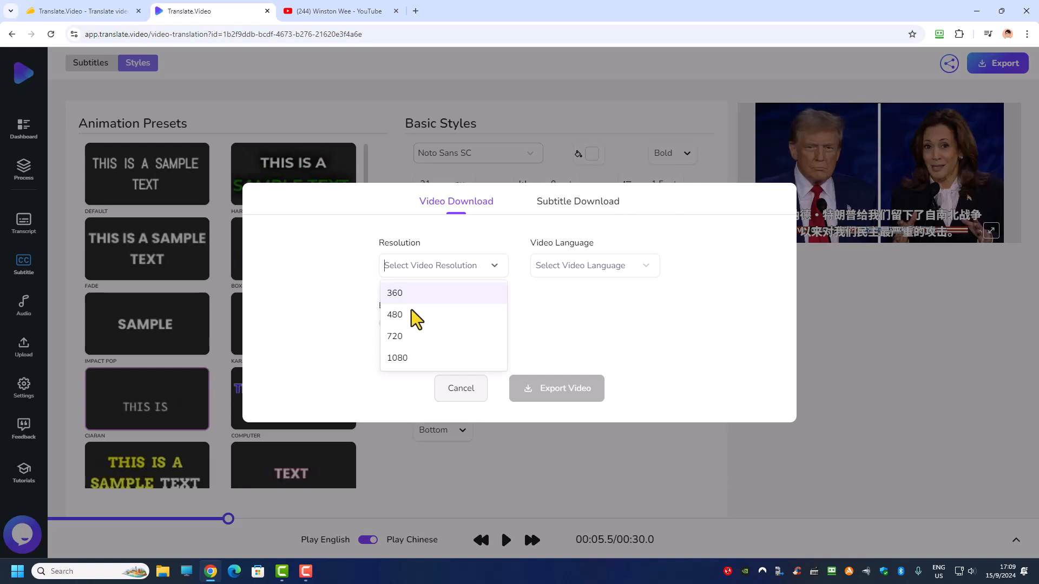
left_click(409, 363)
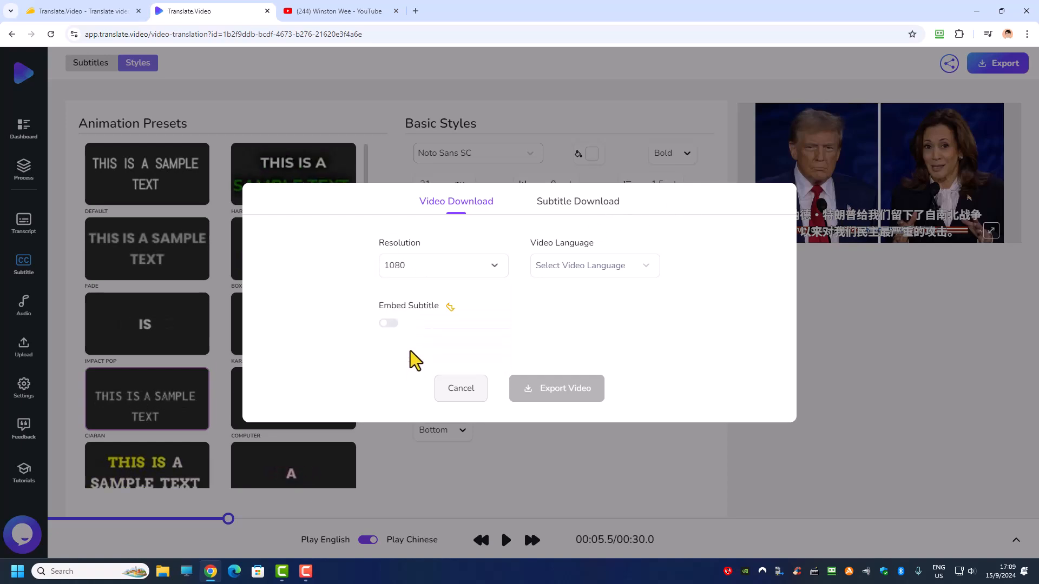
left_click(570, 270)
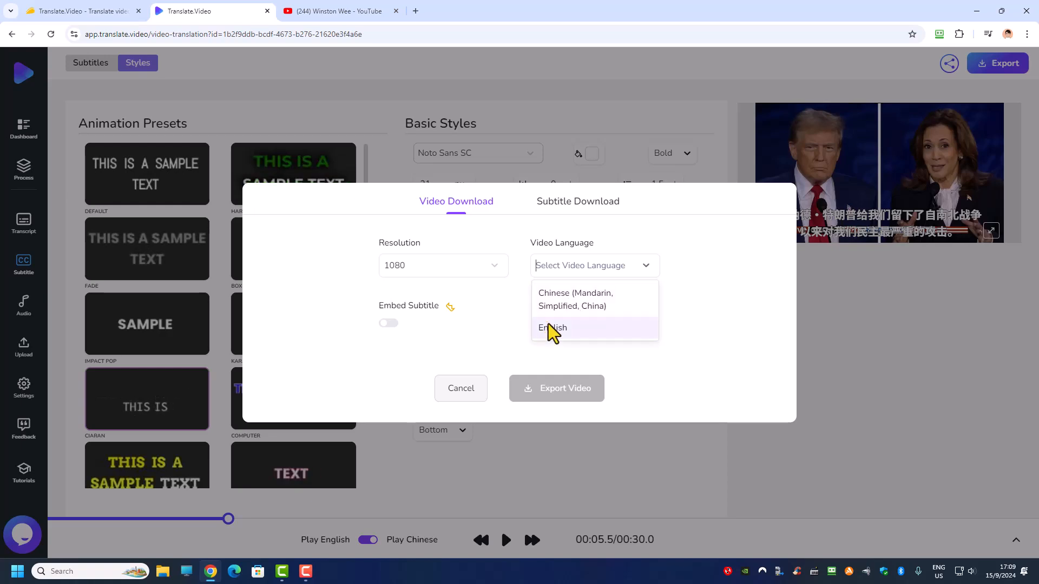
left_click(553, 301)
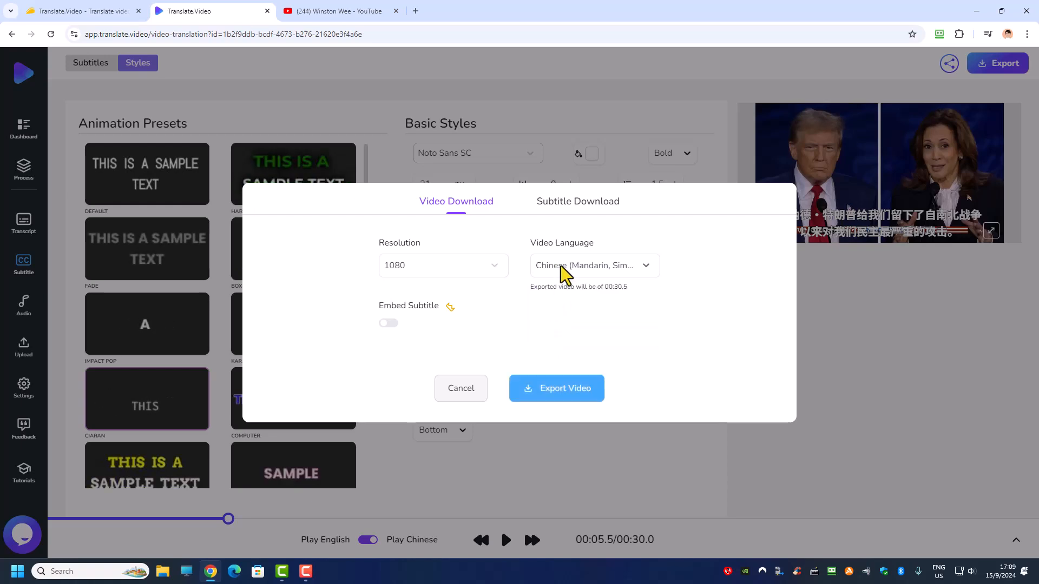
left_click(551, 401)
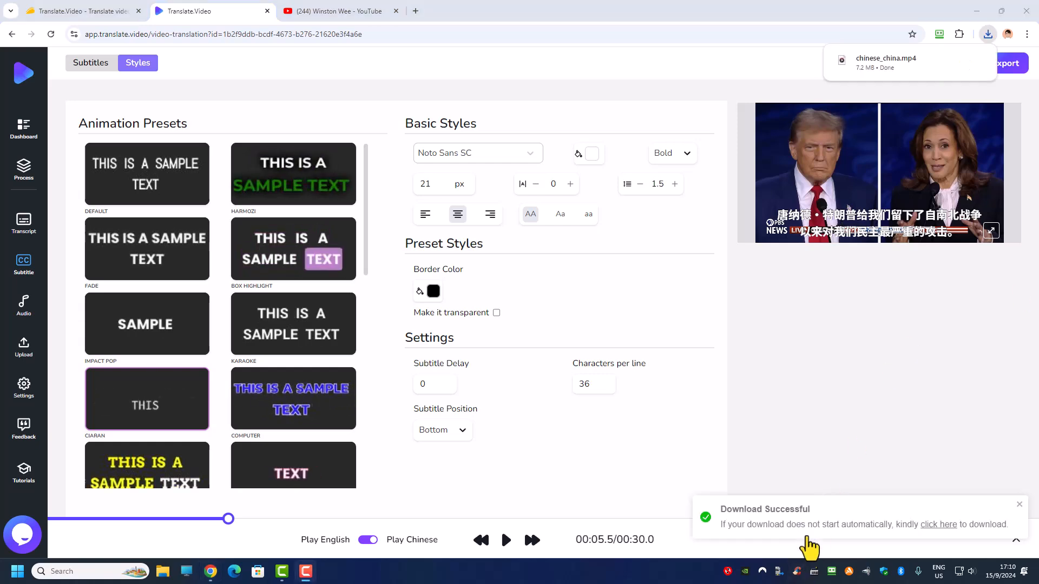
Move the exported chinese_china file clear on the desktop, play it in full screen in Media Player, and close the player.
left_click(974, 11)
left_click_drag(17, 24, 190, 94)
double_click(190, 89)
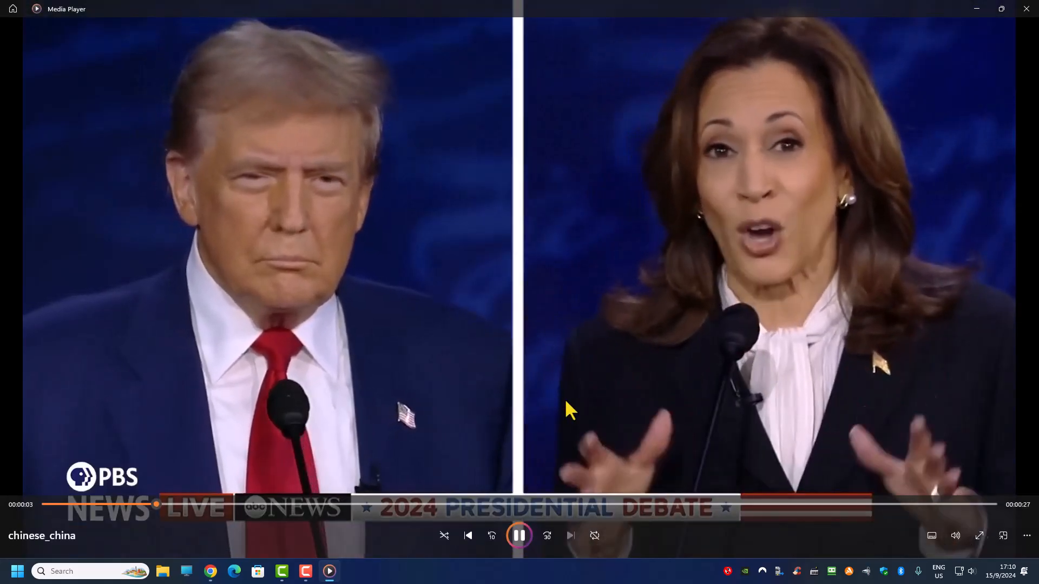
left_click(979, 537)
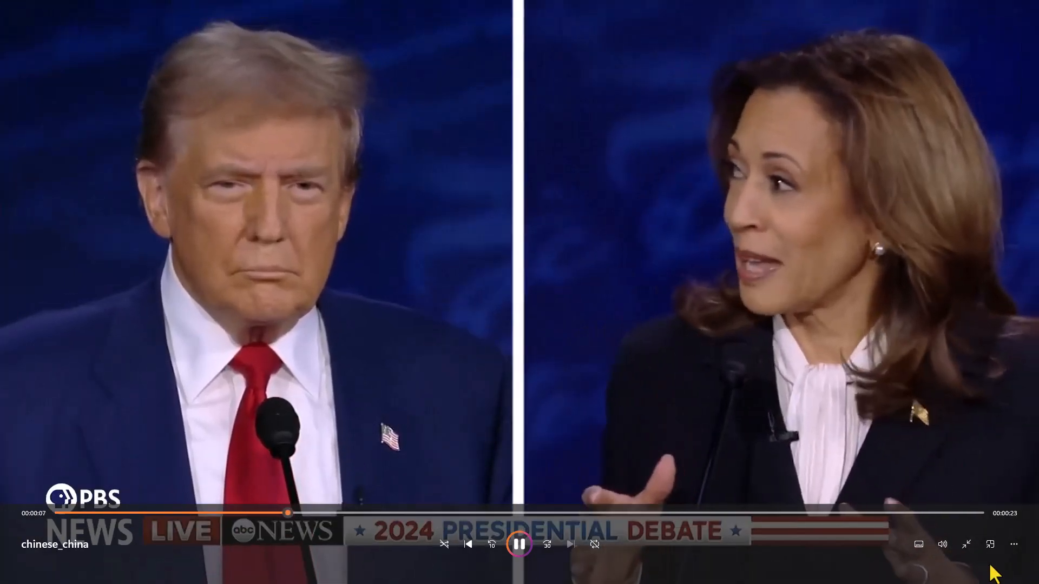
left_click(966, 545)
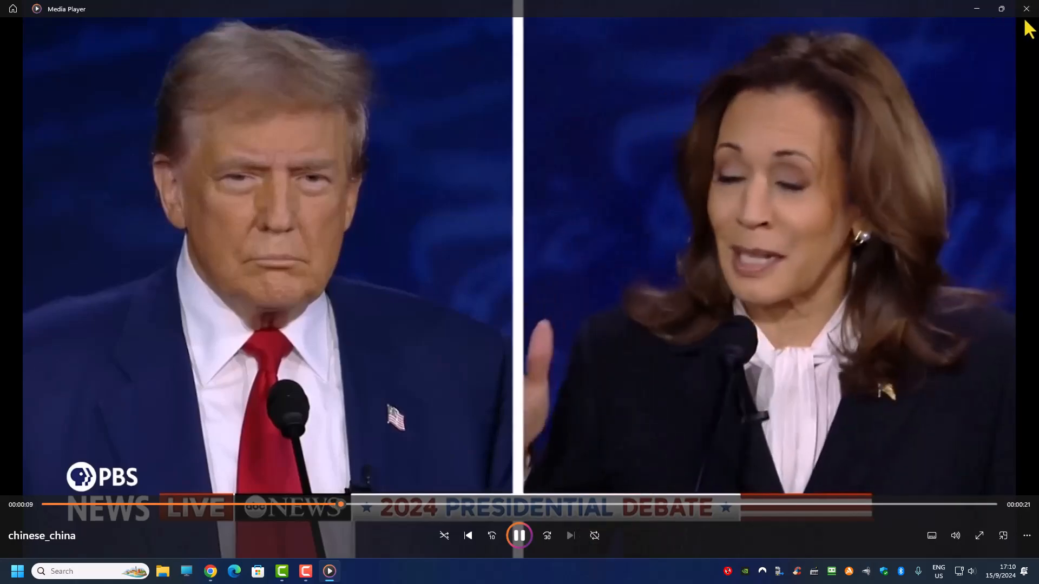
left_click(1026, 9)
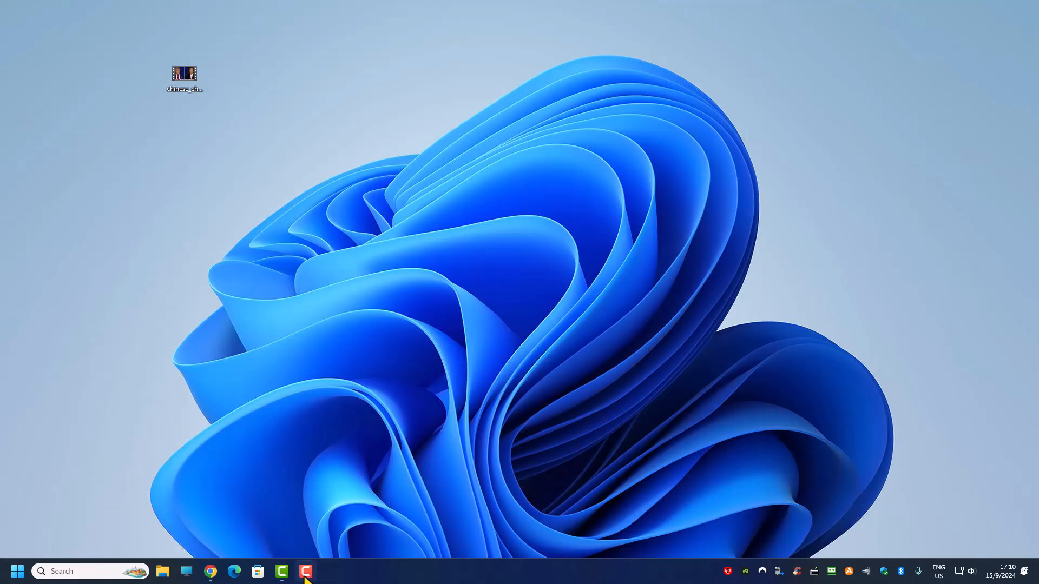
Switch back to the Translate.Video project in Chrome and open its export options.
left_click(211, 573)
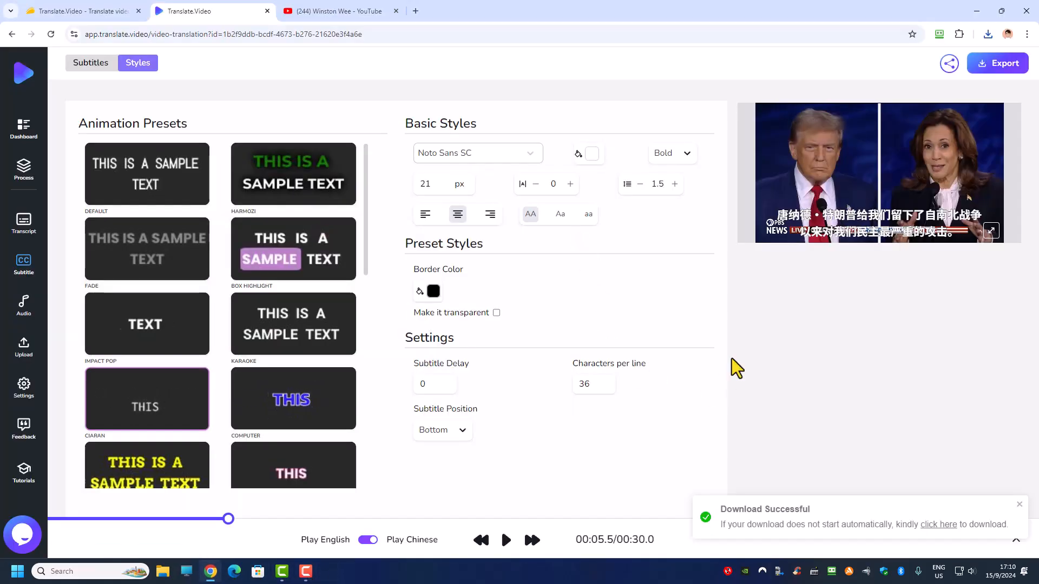
left_click(1003, 68)
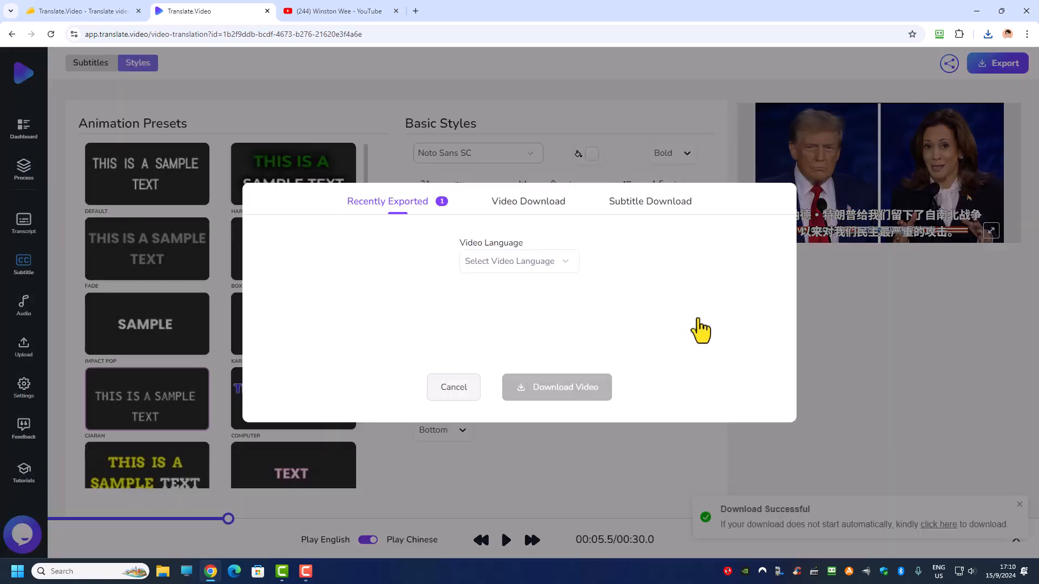
left_click(431, 268)
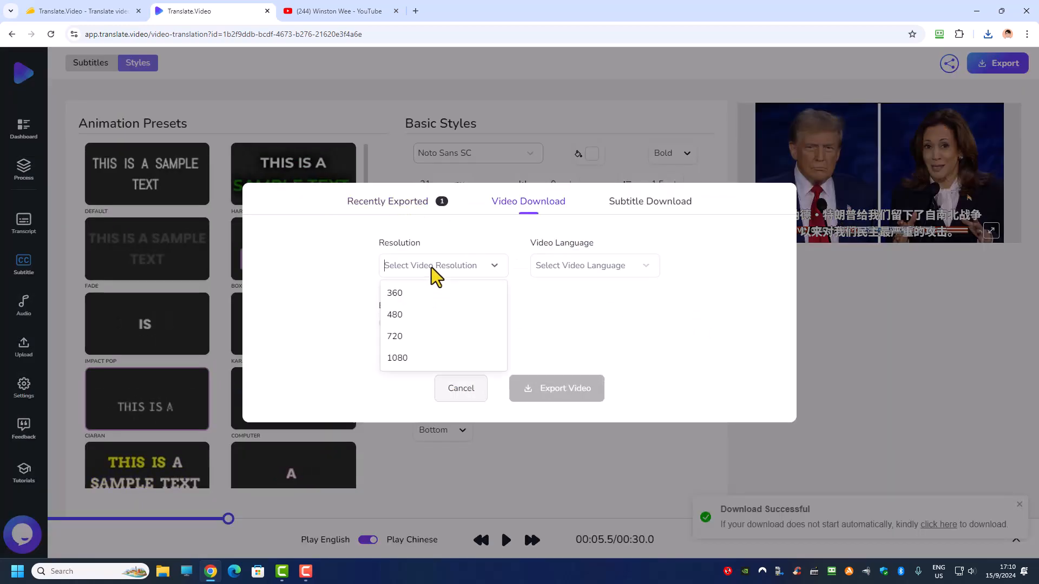
left_click(404, 362)
left_click(574, 265)
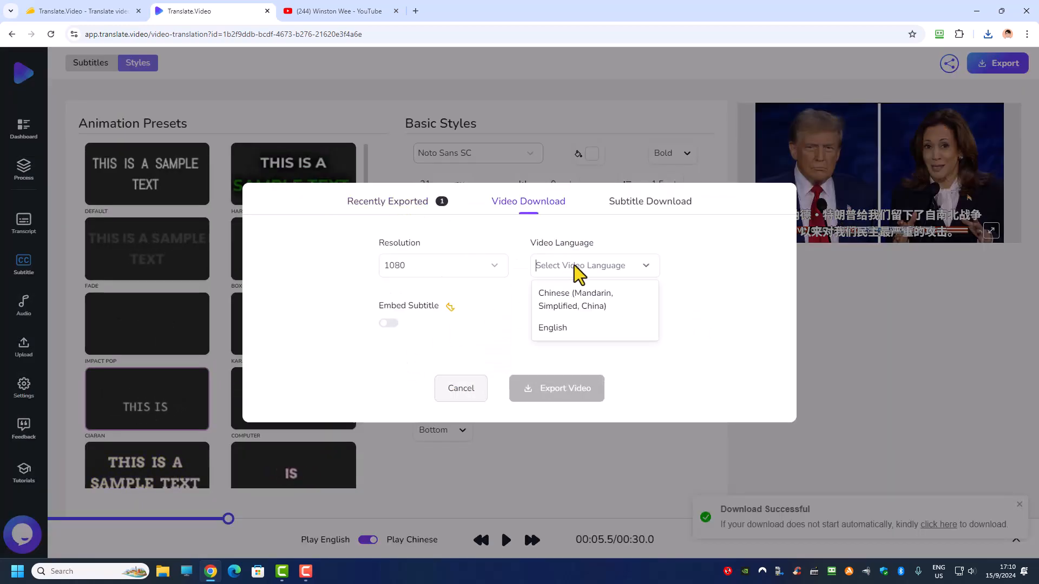
left_click(562, 308)
left_click(388, 324)
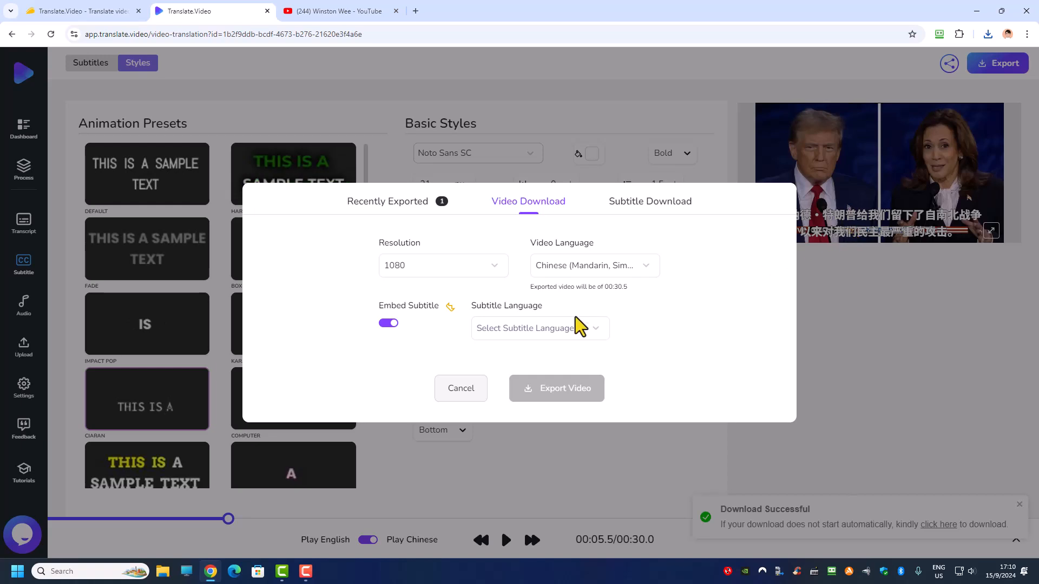
left_click(538, 336)
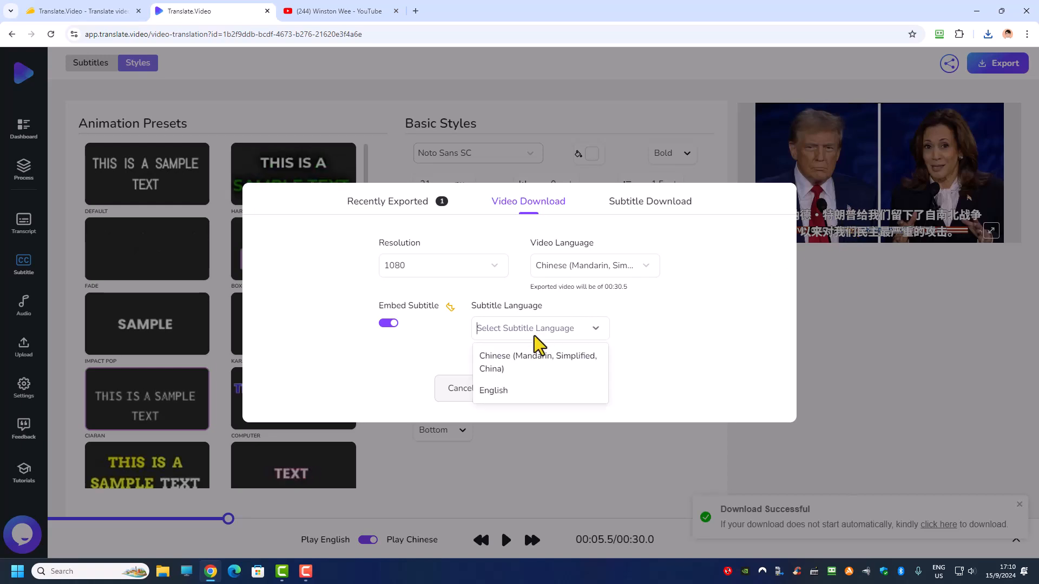
left_click(502, 369)
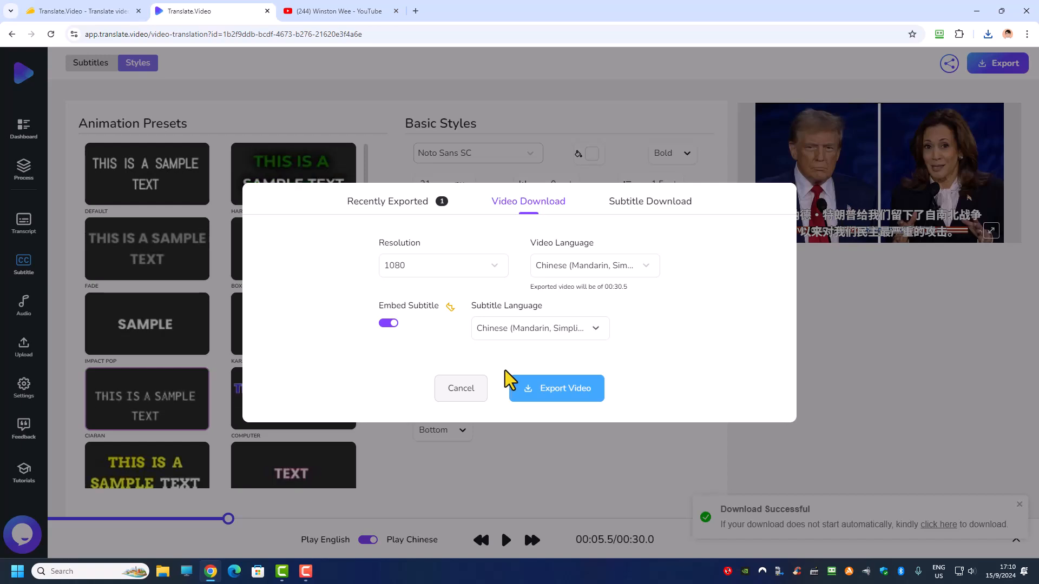
left_click(655, 212)
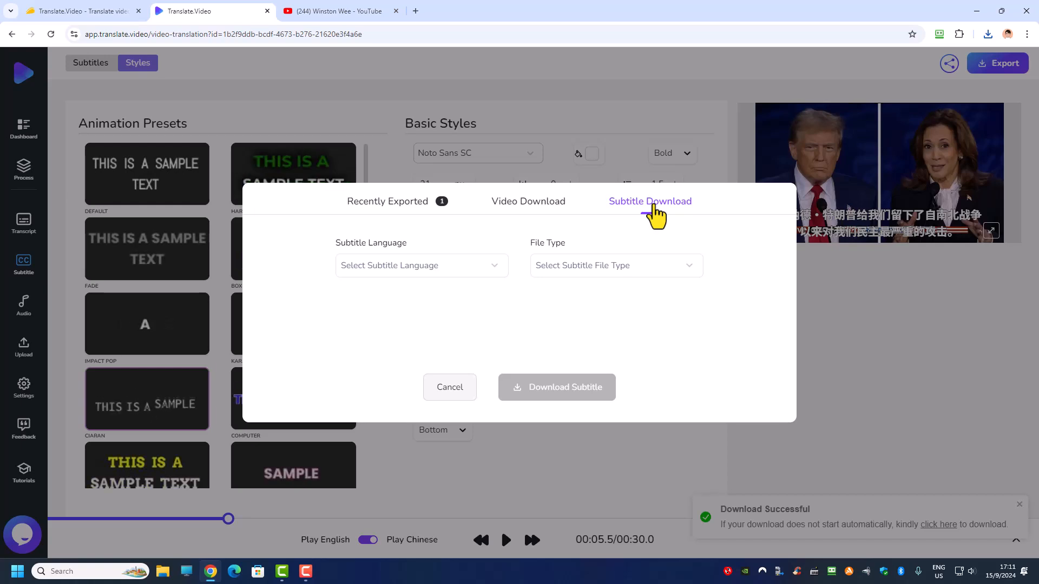
Export the video at 1080 resolution in Chinese (Mandarin, Simplified, China) with embedded Chinese (Mandarin, Simplified, China) subtitles.
left_click(533, 213)
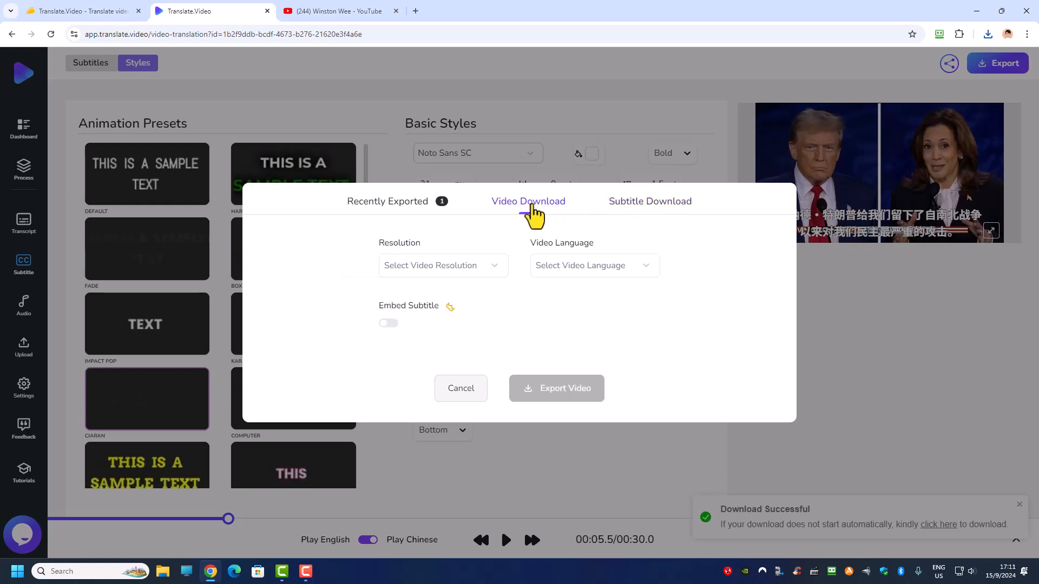
left_click(439, 267)
left_click(413, 358)
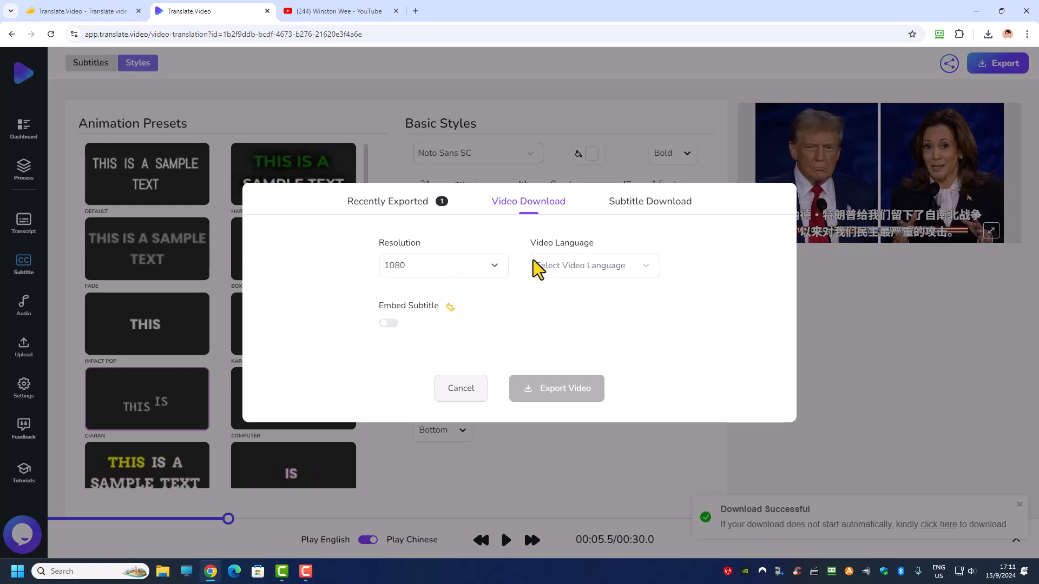
left_click(568, 268)
left_click(557, 299)
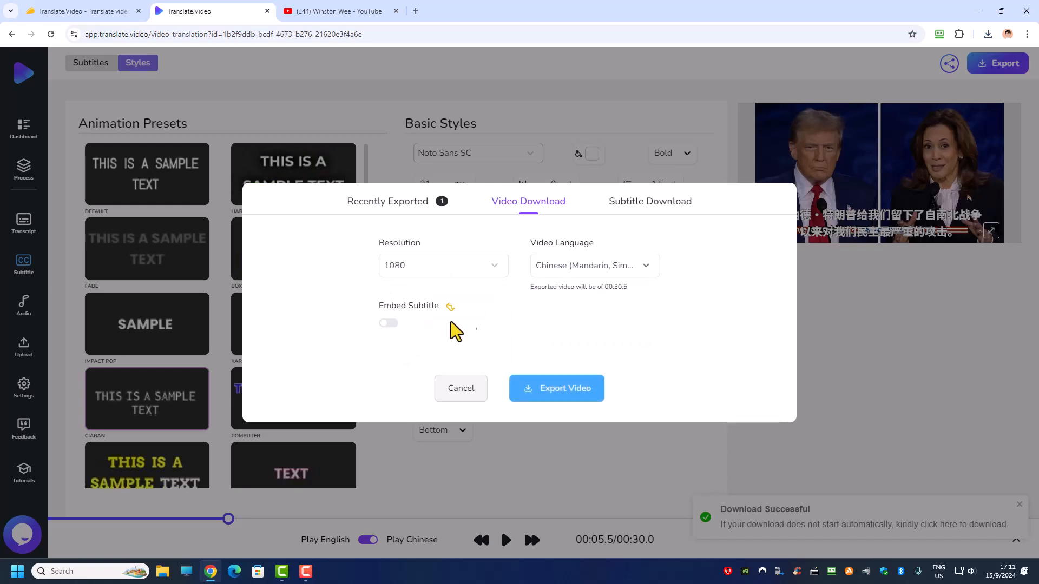
left_click(389, 324)
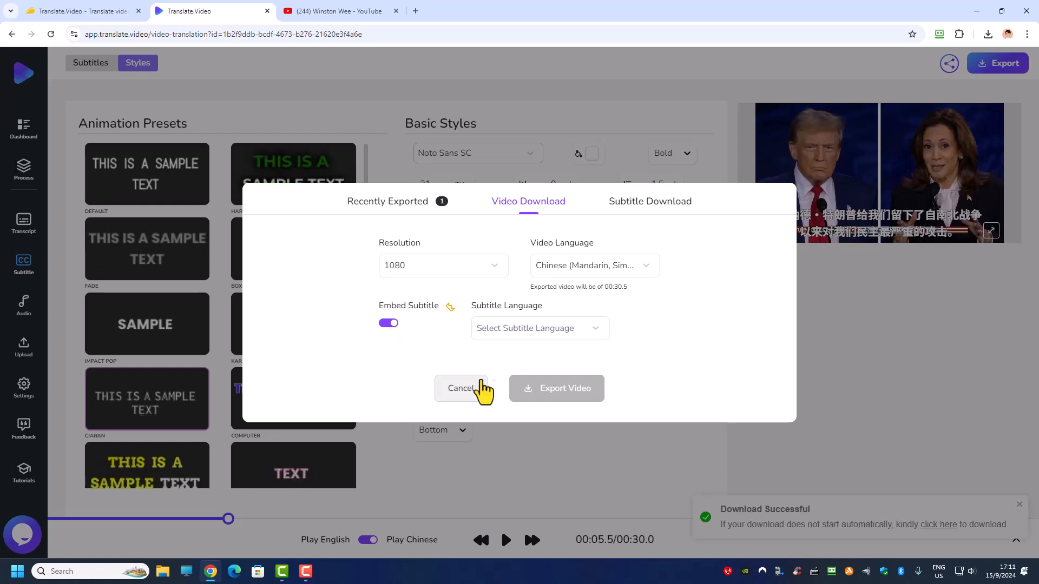
left_click(524, 331)
left_click(503, 363)
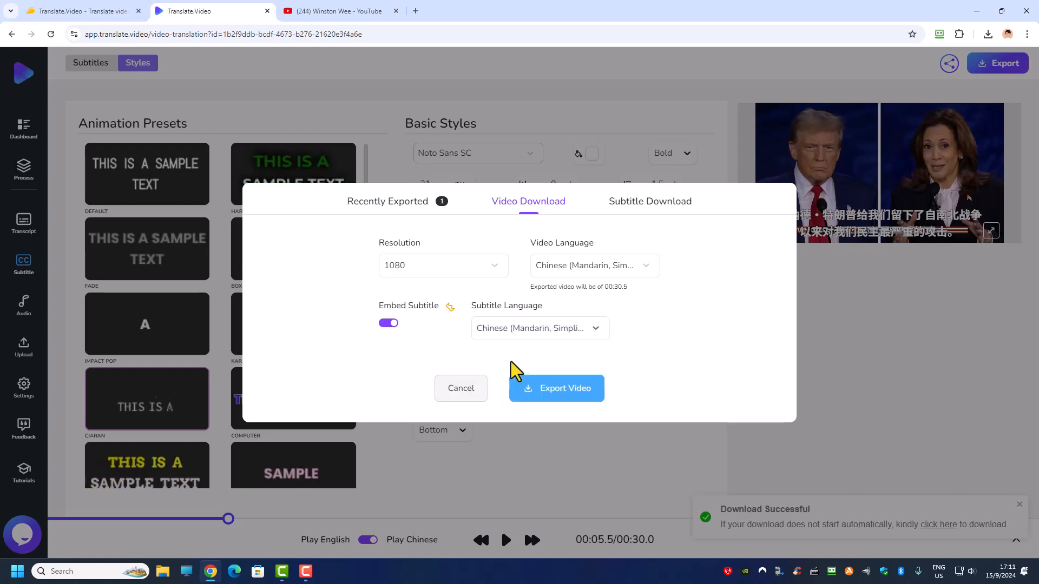
left_click(553, 400)
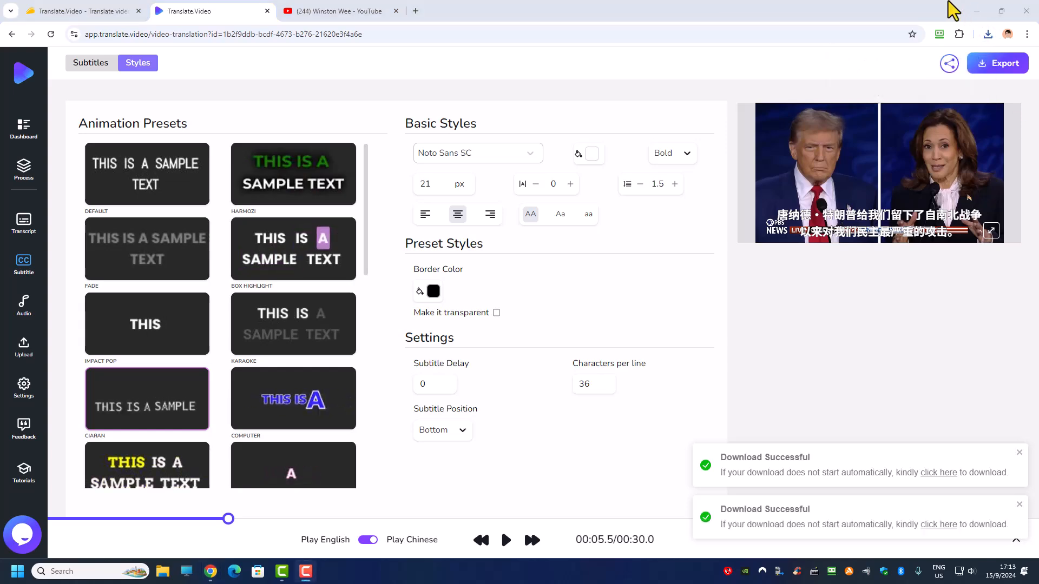
Play the exported chinese_china (1) file from the desktop in Media Player to check the embedded subtitles, pause it, and close the player.
left_click(977, 10)
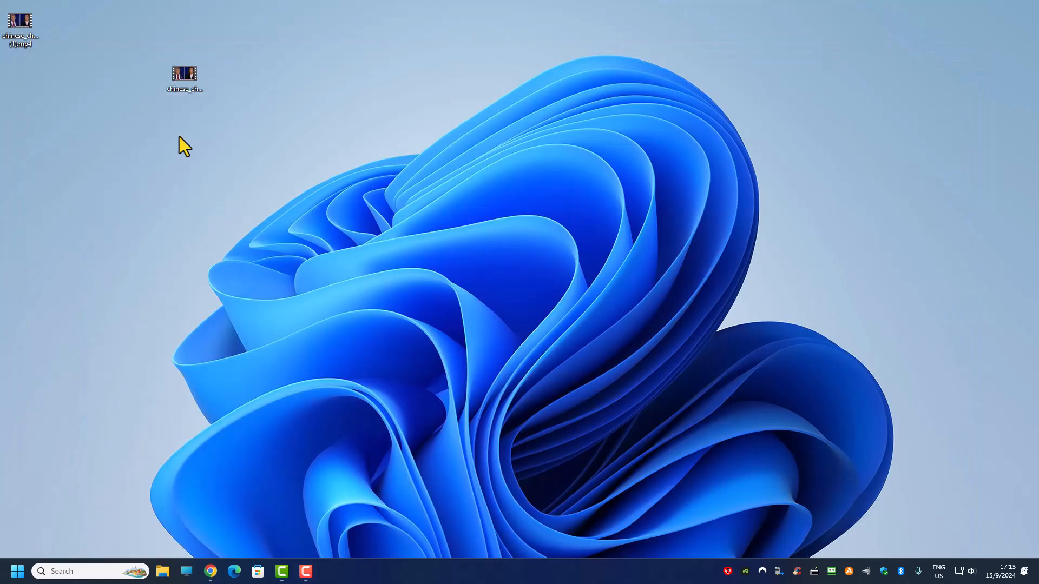
double_click(15, 20)
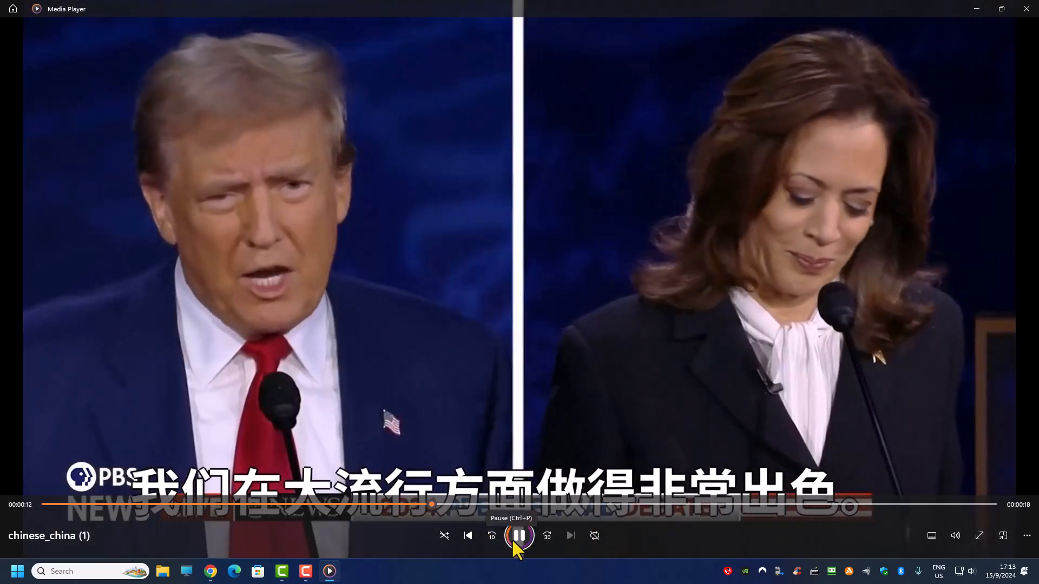
left_click(518, 539)
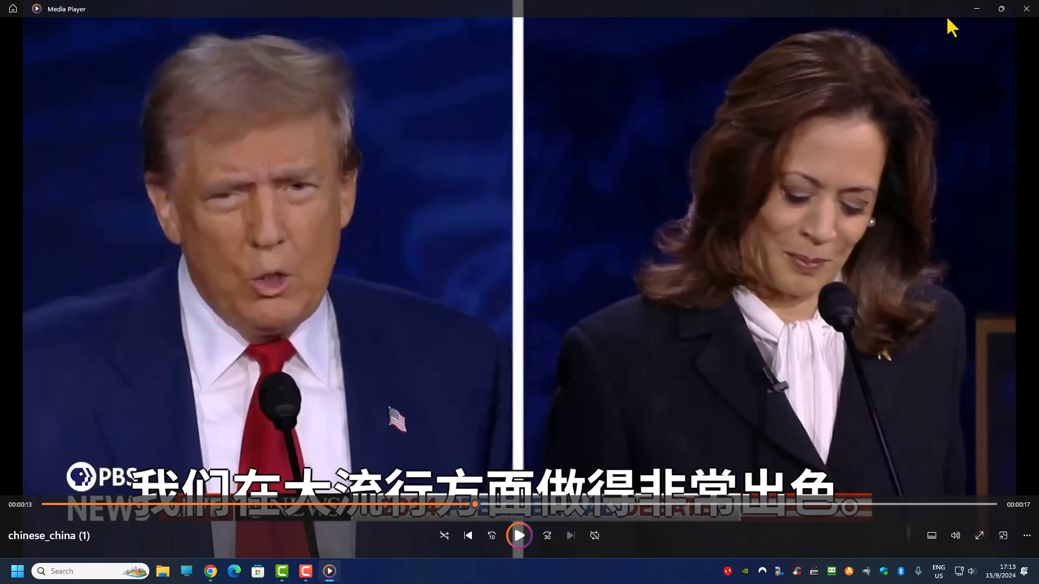
left_click(1026, 9)
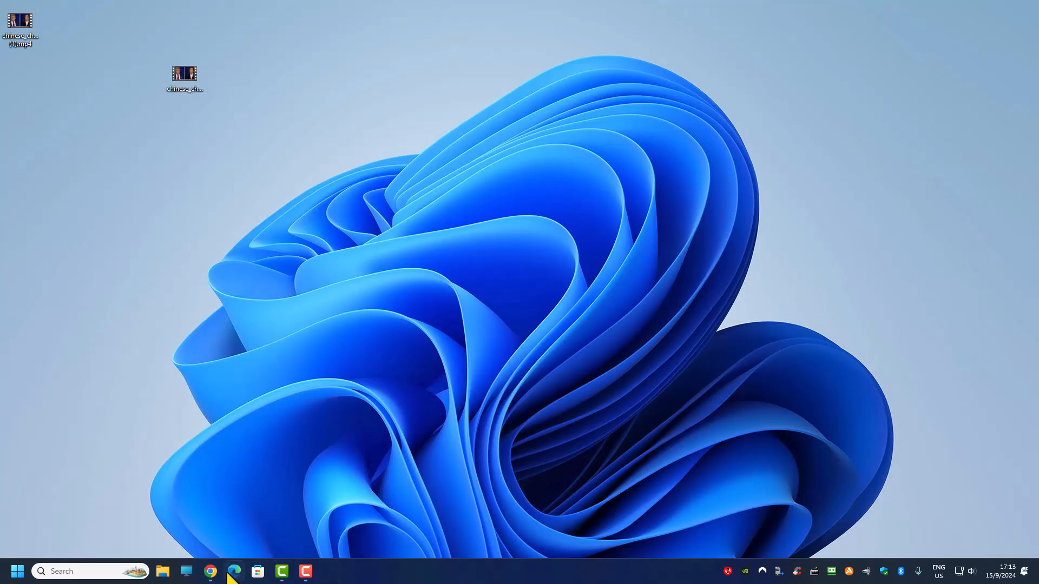
Return to Chrome and examine the License Tier 9 and License Tier 3 offers on the AppSumo Translate.Video pricing page.
left_click(210, 571)
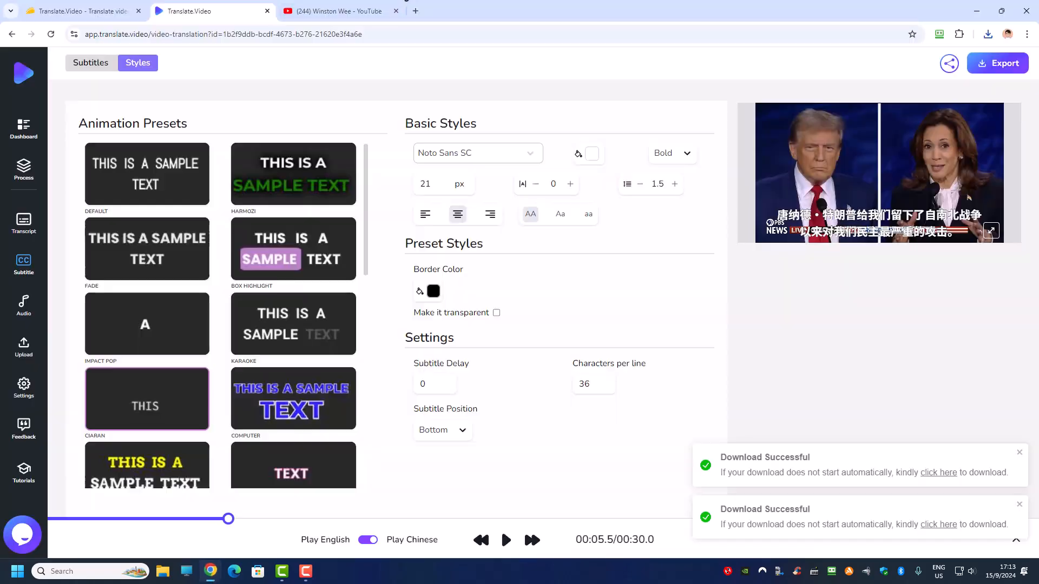
left_click(68, 14)
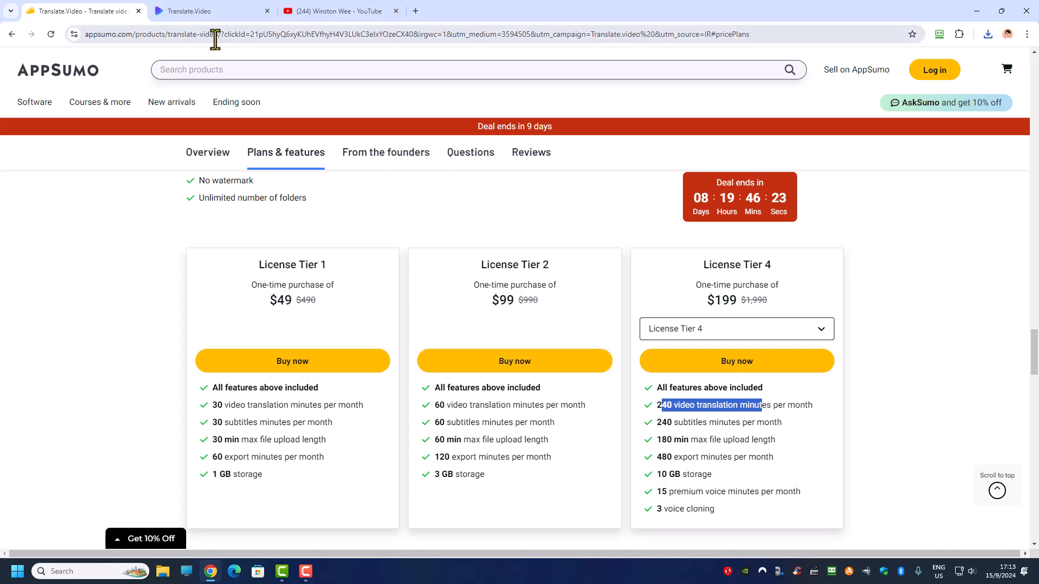
left_click(212, 12)
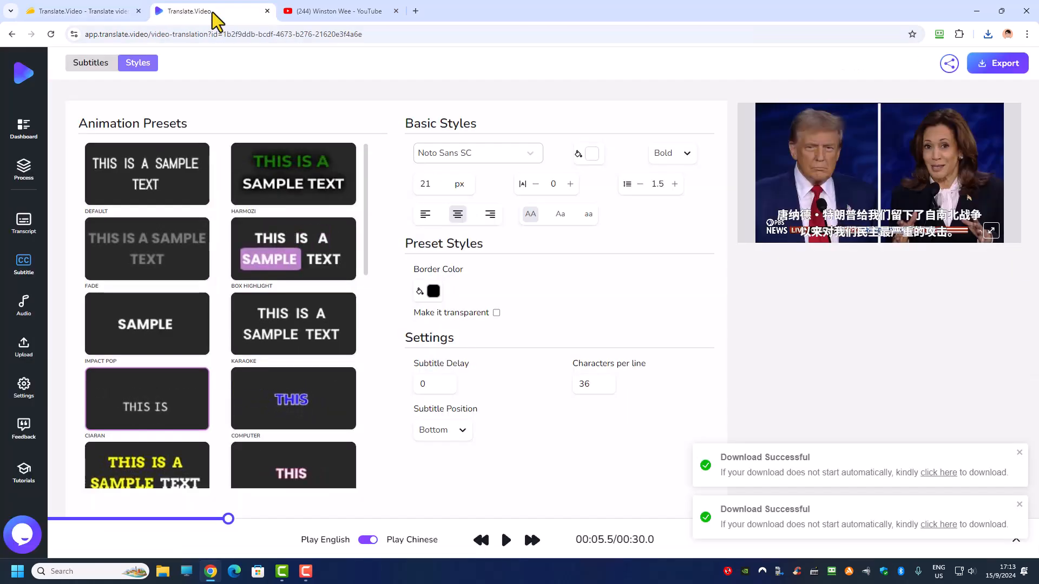
left_click(90, 11)
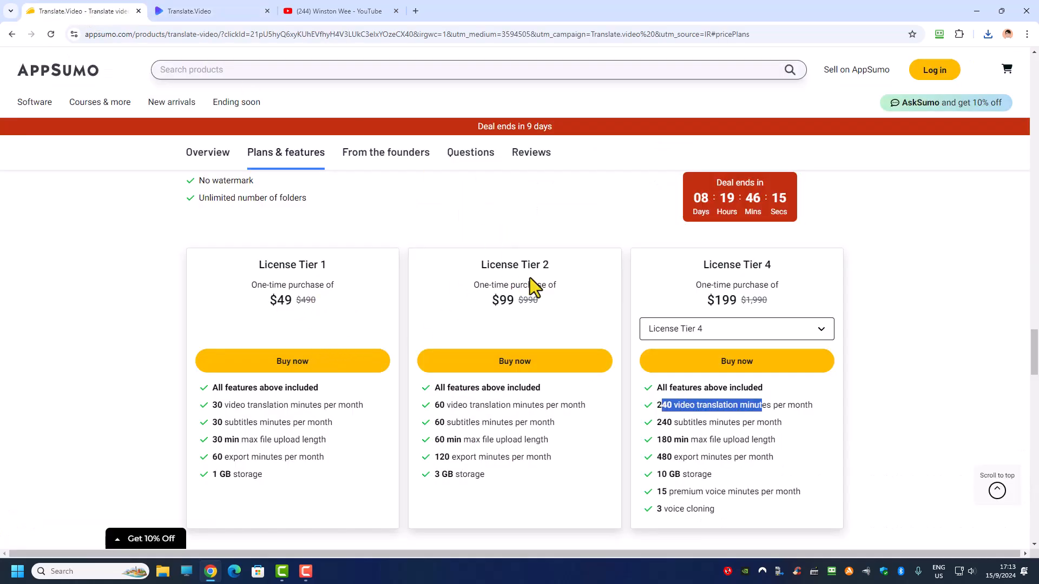
left_click(737, 331)
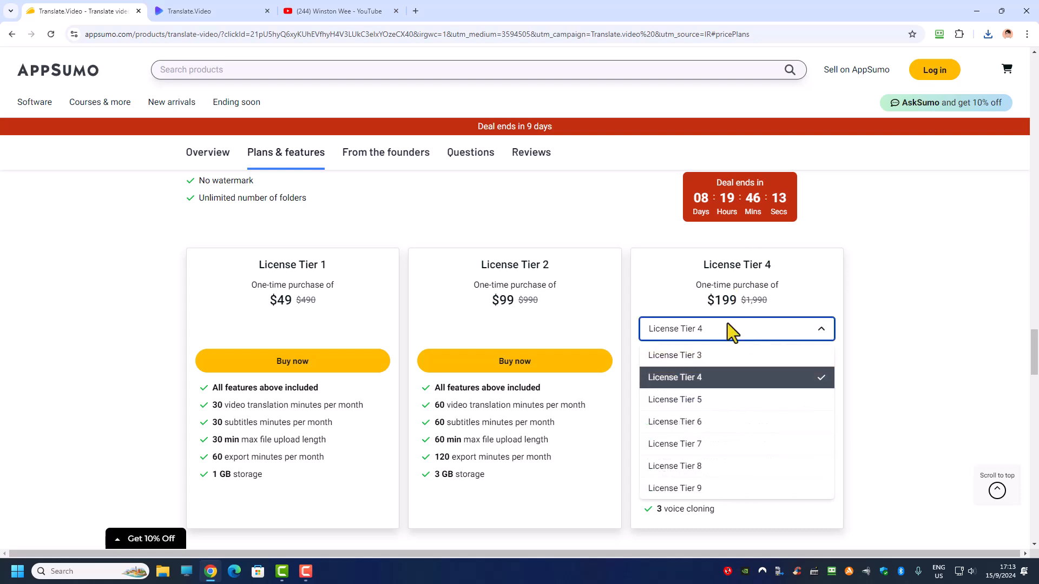
left_click(703, 490)
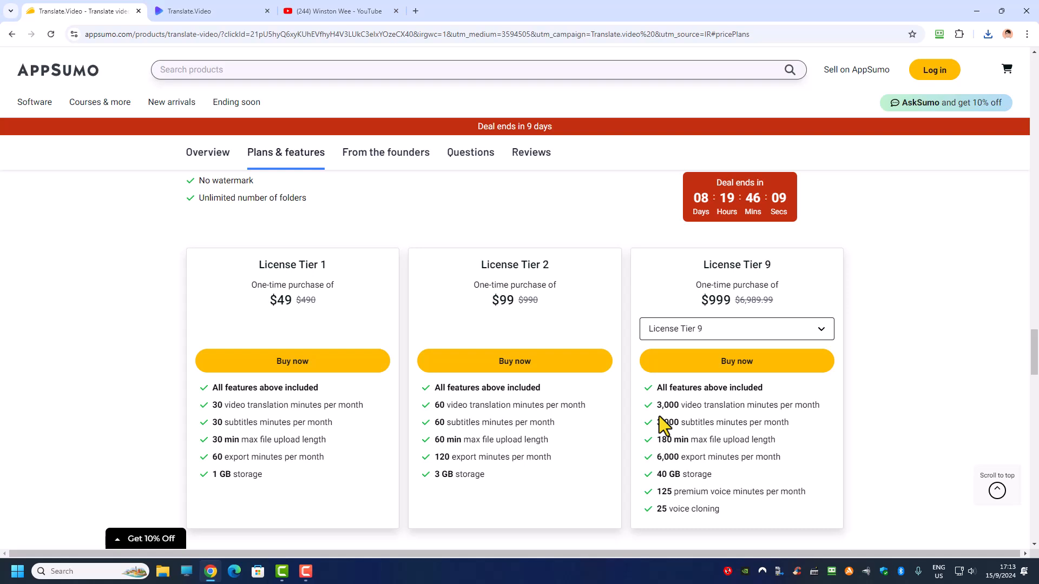
left_click(701, 331)
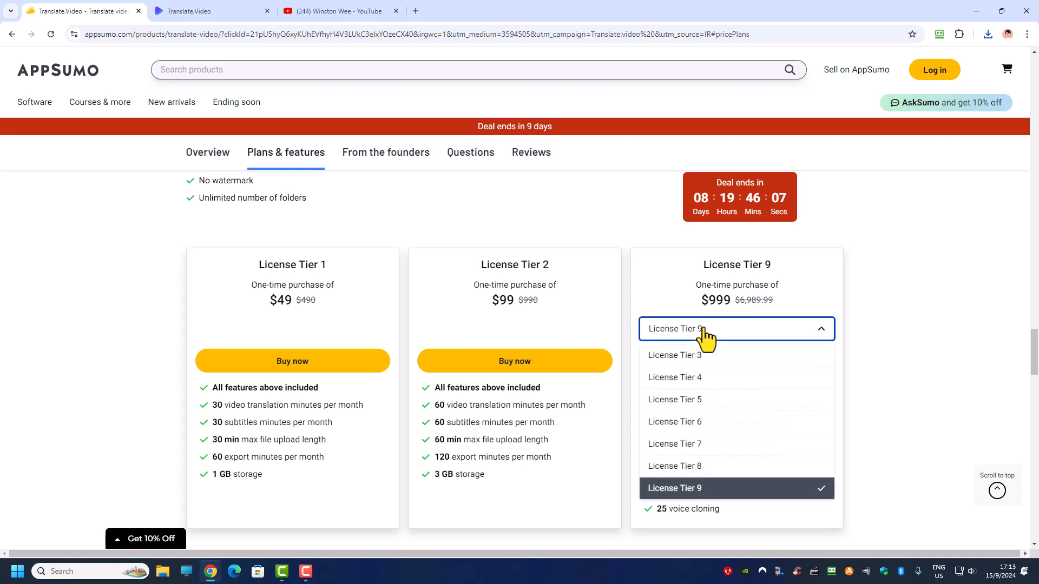
left_click(690, 357)
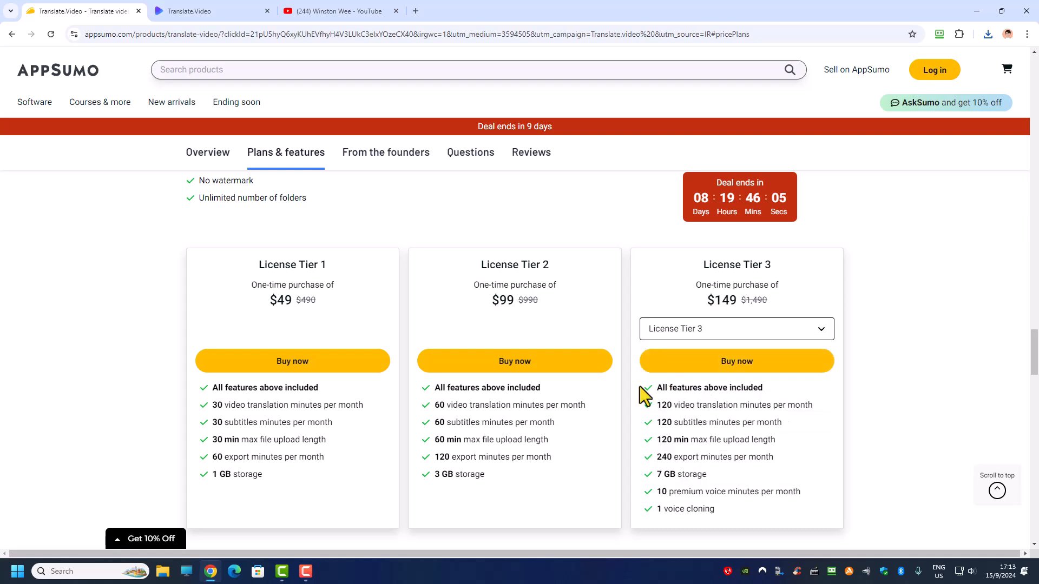